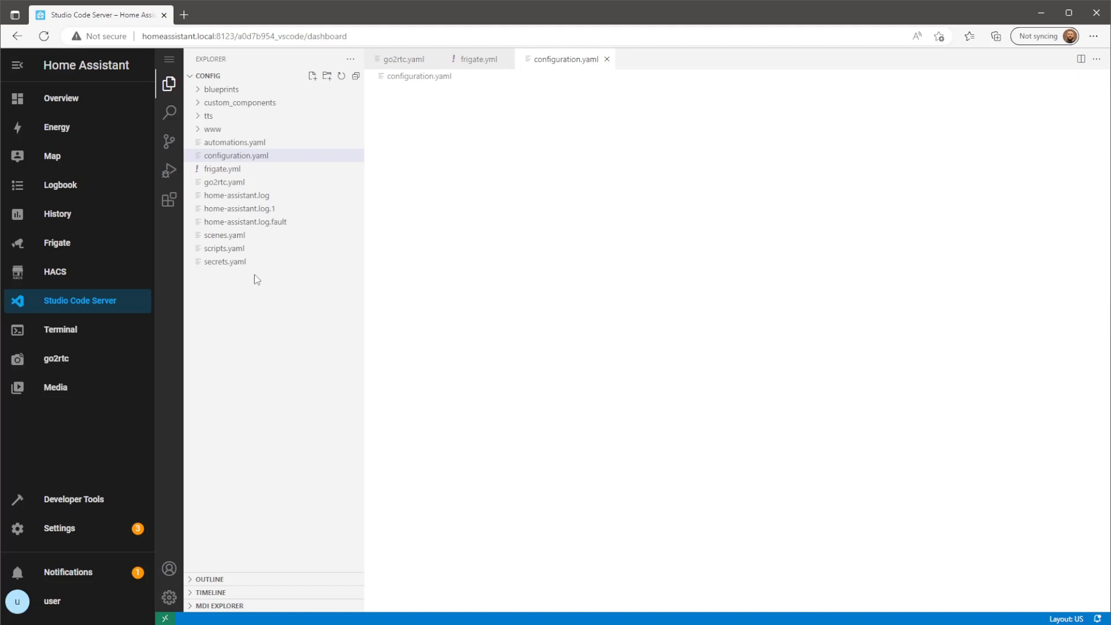
# Add a device_tracker section using the ping platform at the end of configuration.yaml
pyautogui.click(414, 353)
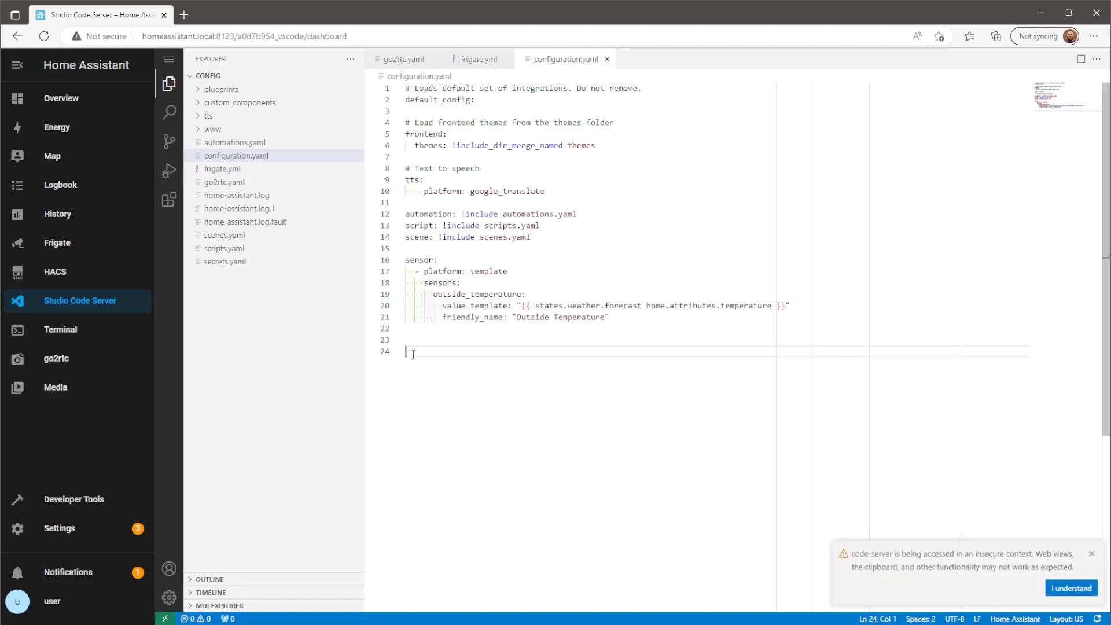
pyautogui.write('device_tracker:')
pyautogui.press('Return')
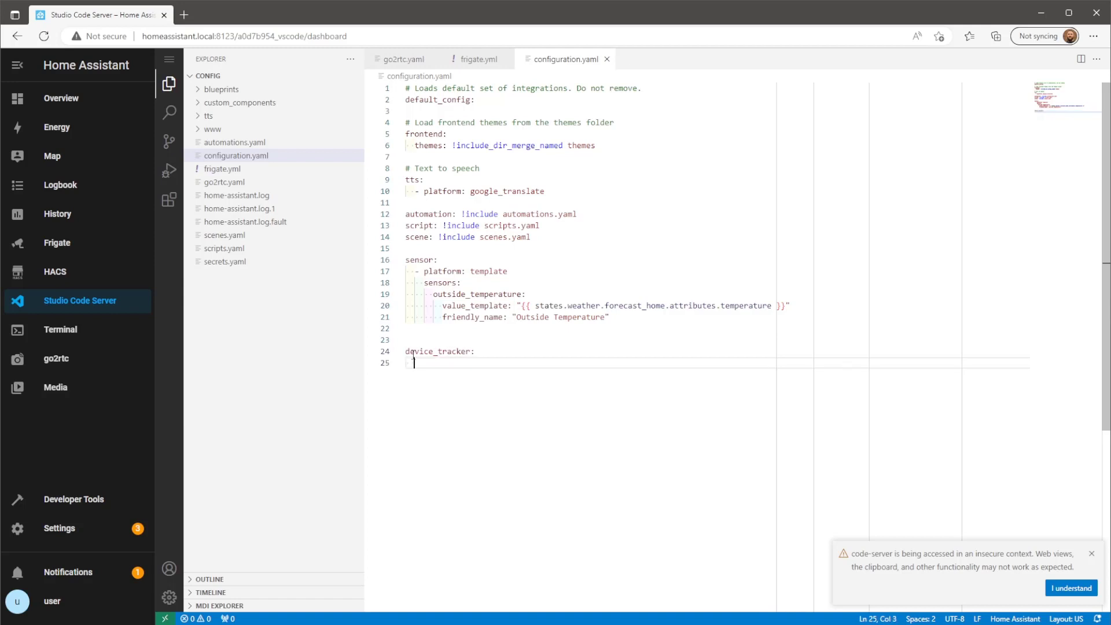
pyautogui.write('- platform: ping')
pyautogui.press('Return')
# Add a hosts entry my_phone with address 192.168.1.144 under the ping platform and save configuration.yaml
pyautogui.write('hosts')
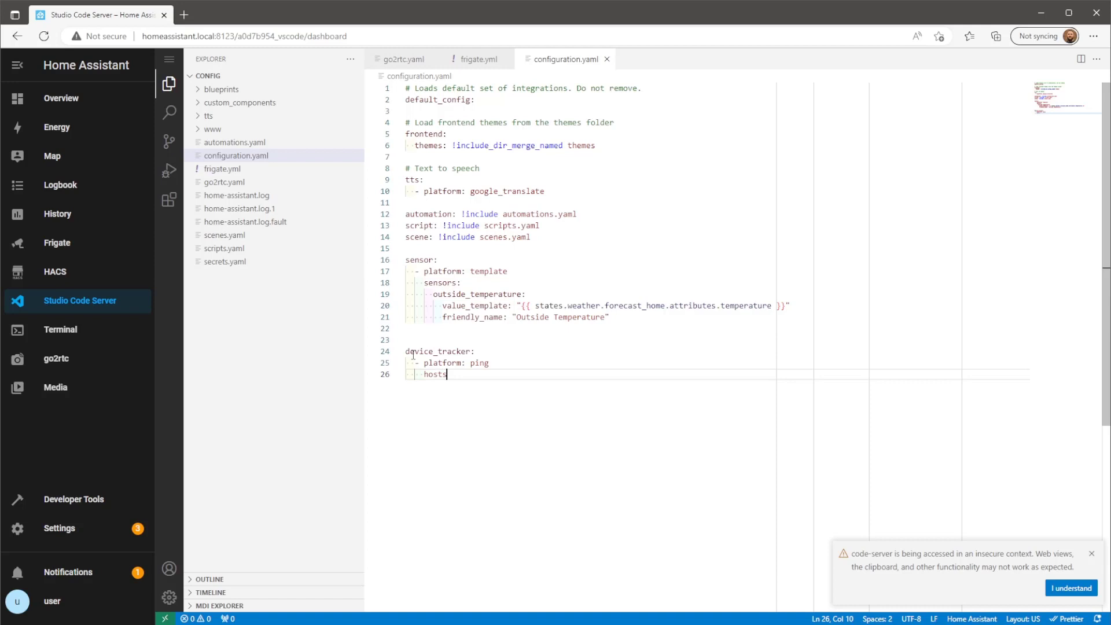
pyautogui.write(':')
pyautogui.press('Escape')
pyautogui.press('Return')
pyautogui.write('my')
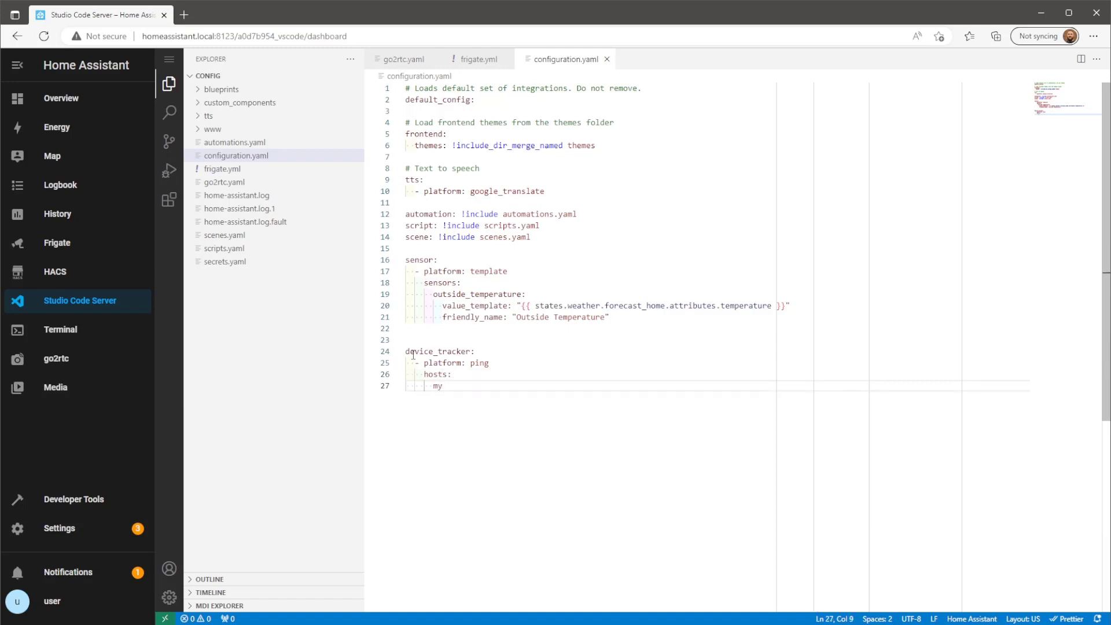
pyautogui.write('_phone: 192.168.1.144')
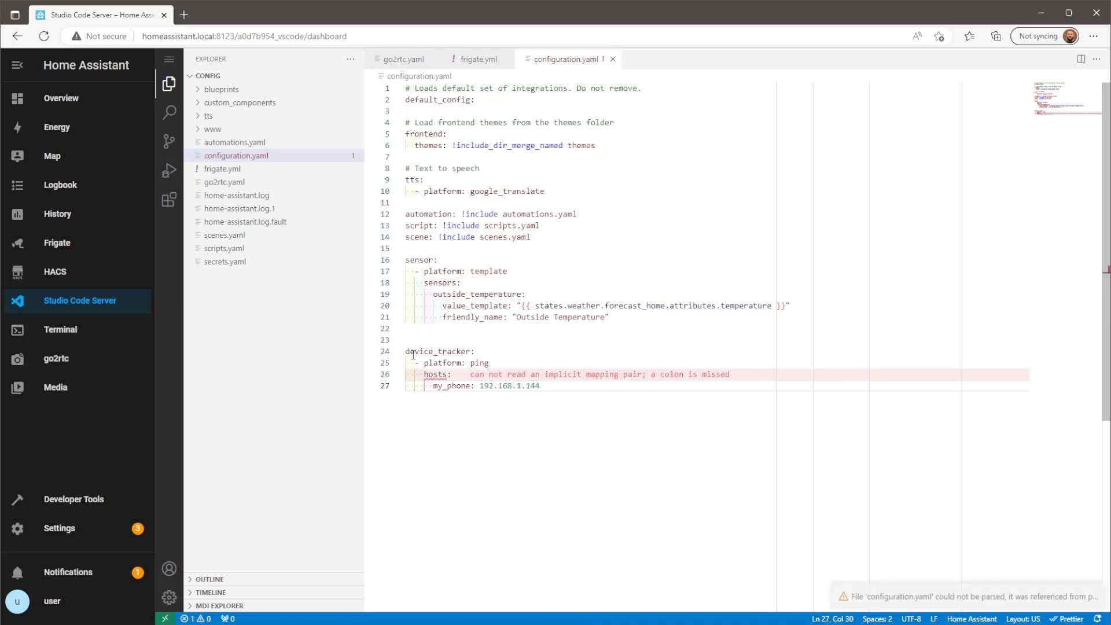
pyautogui.click(170, 62)
pyautogui.moveTo(209, 61)
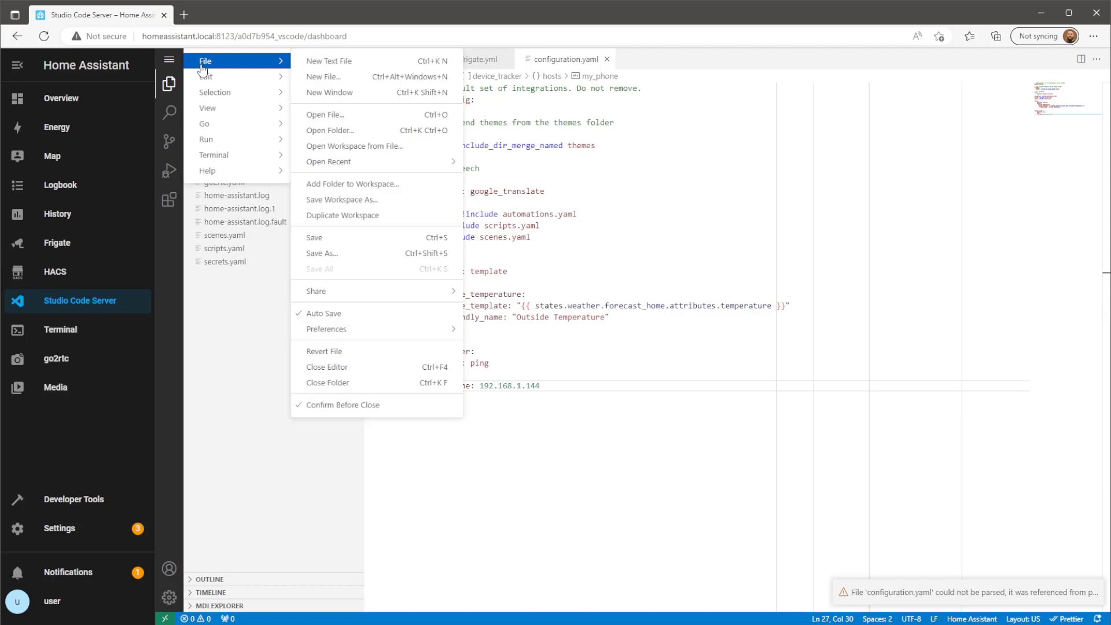
pyautogui.click(315, 237)
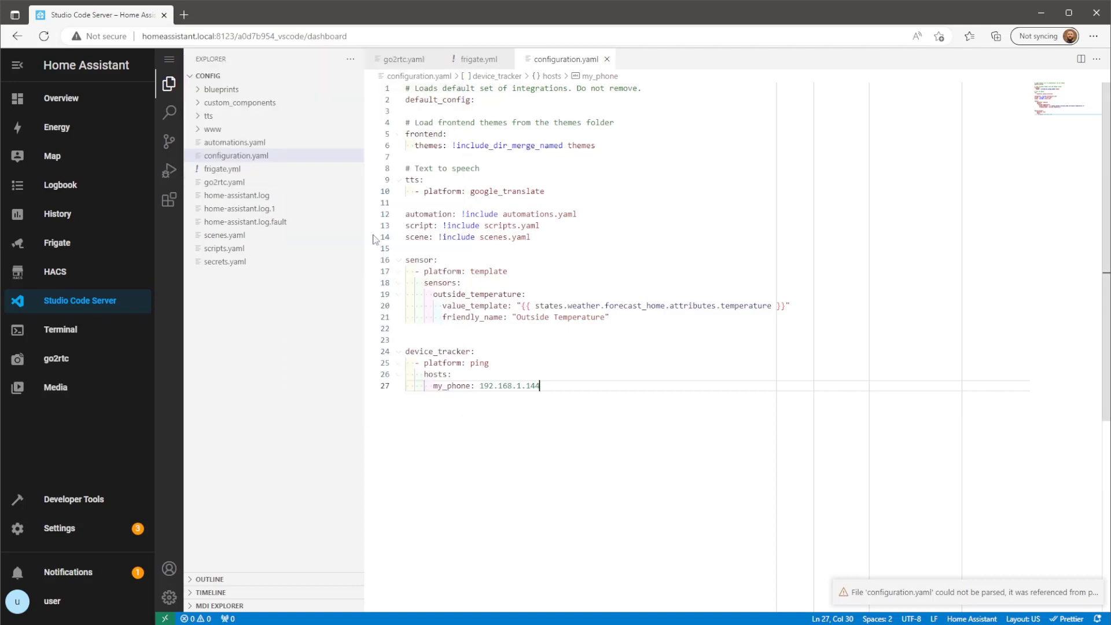
# Check the YAML configuration in the developer tools and restart Home Assistant
pyautogui.click(110, 501)
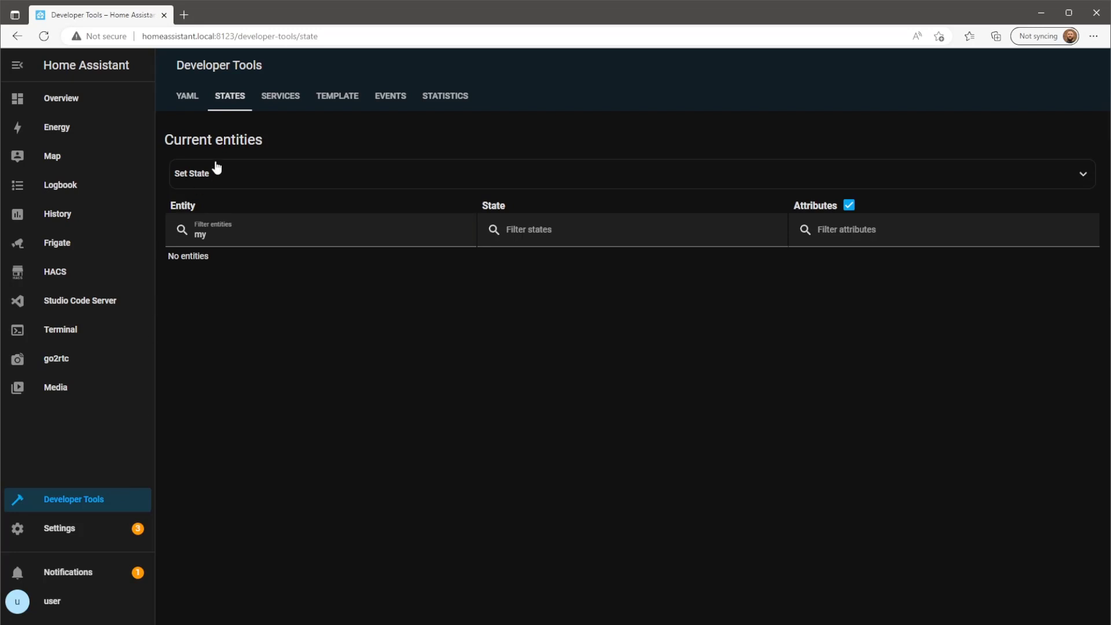
pyautogui.click(197, 107)
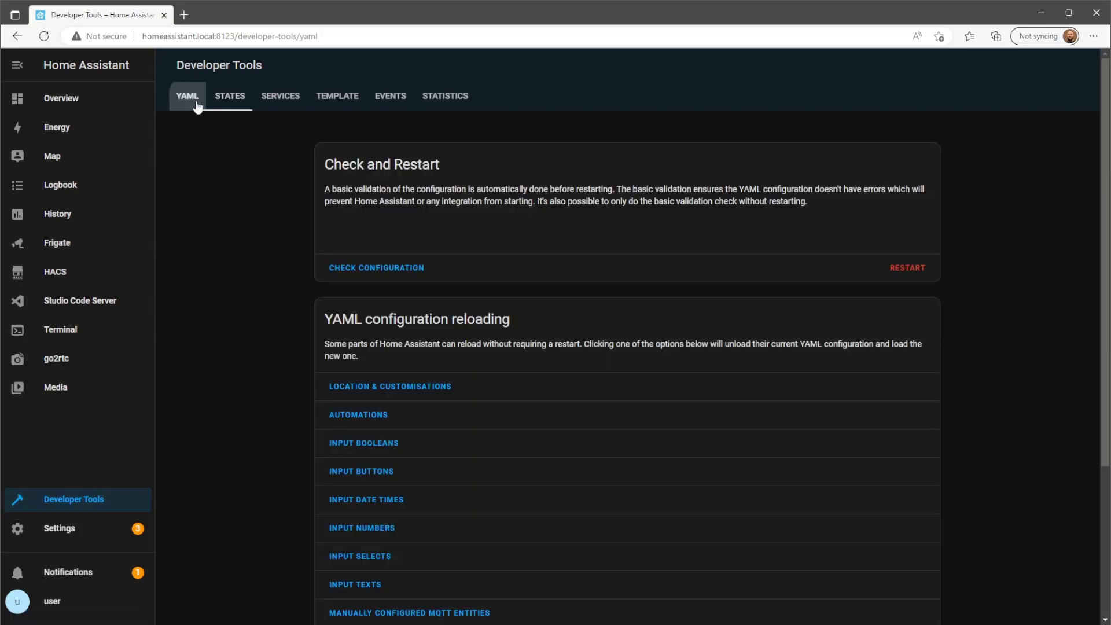
pyautogui.click(386, 270)
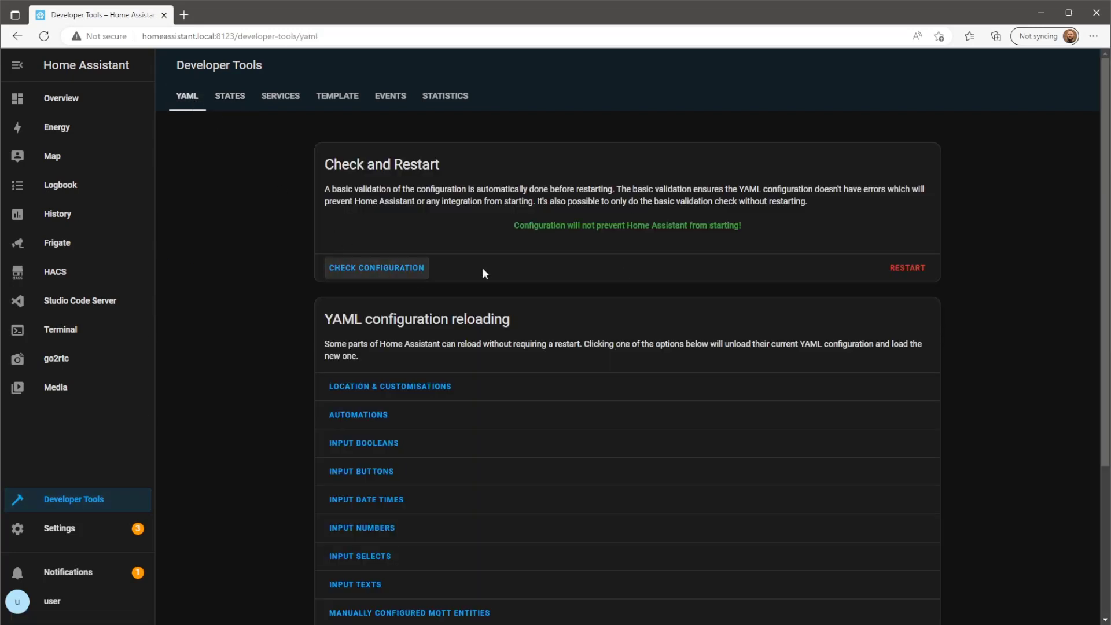
pyautogui.click(923, 270)
pyautogui.click(700, 374)
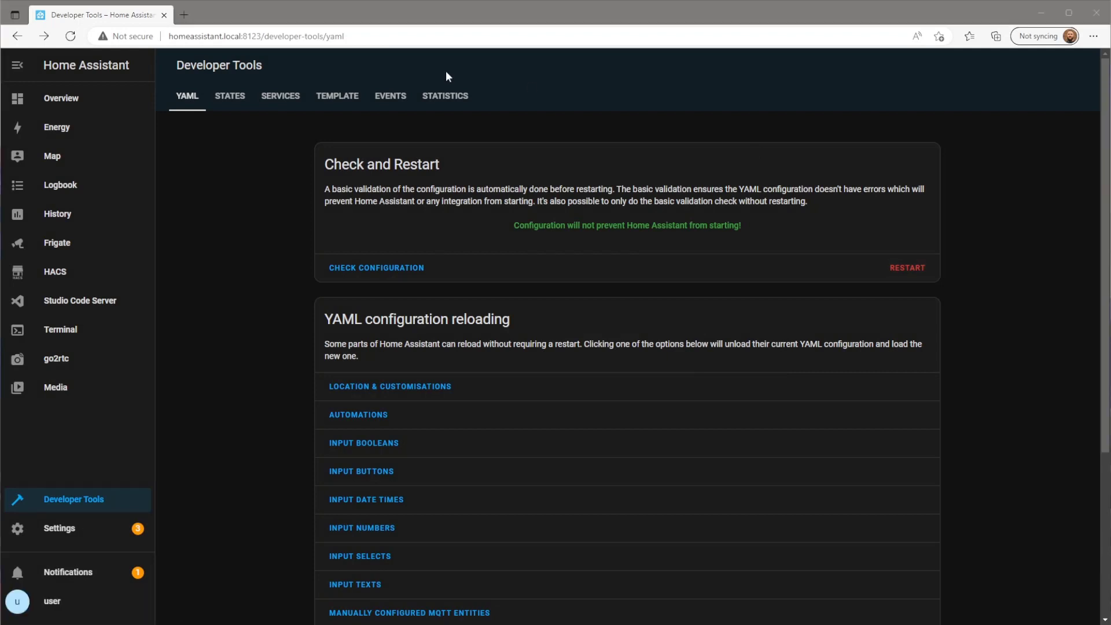
# Examine the current state of the my_phone device tracker in the entity states list
pyautogui.click(242, 100)
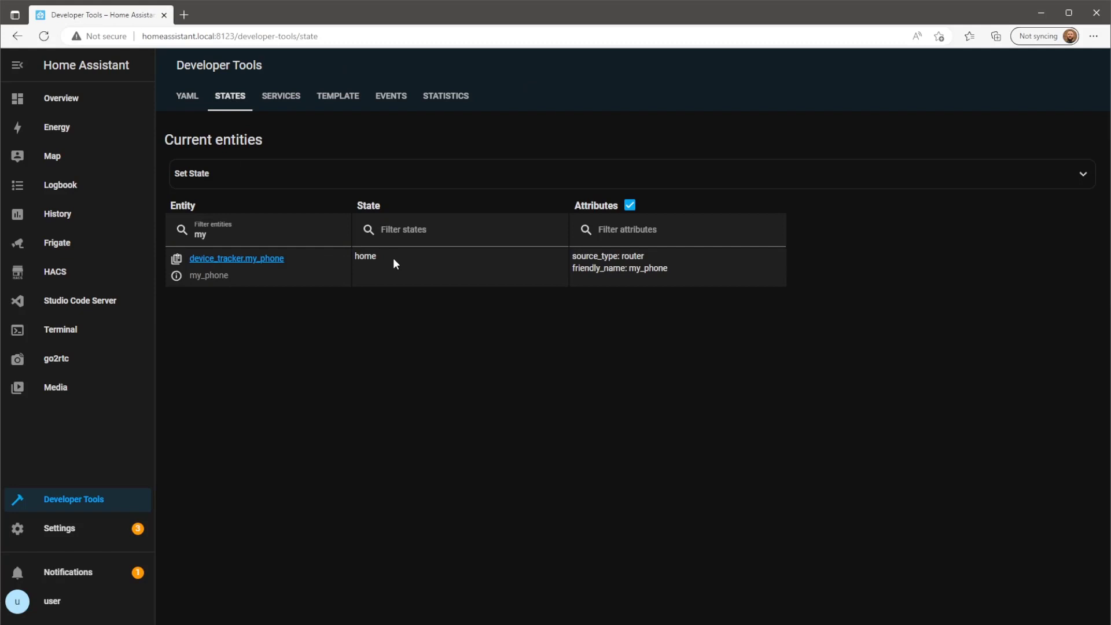
pyautogui.moveTo(383, 258); pyautogui.dragTo(355, 258)
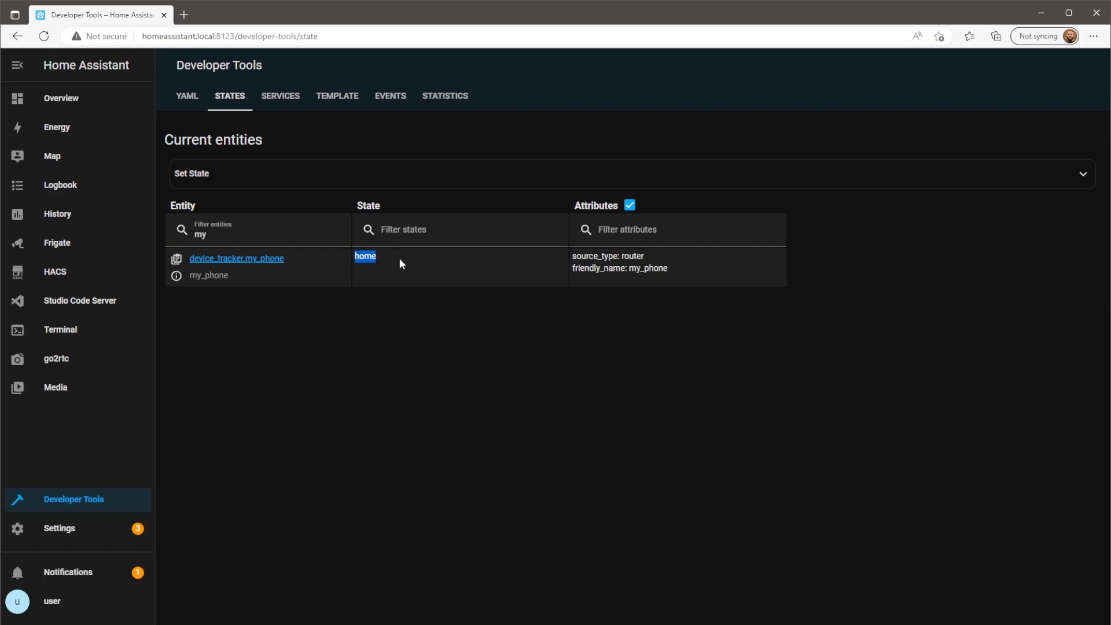
pyautogui.click(316, 229)
# Filter the entities by "weather" and examine the home forecast's temperature attribute
pyautogui.click(215, 235)
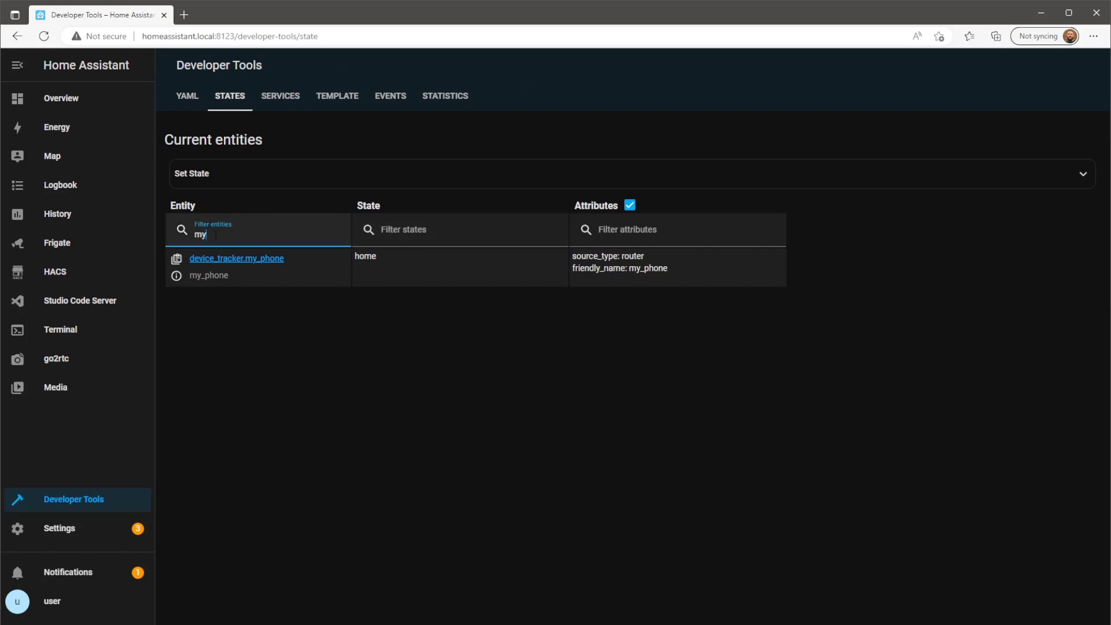
pyautogui.press('BackSpace')
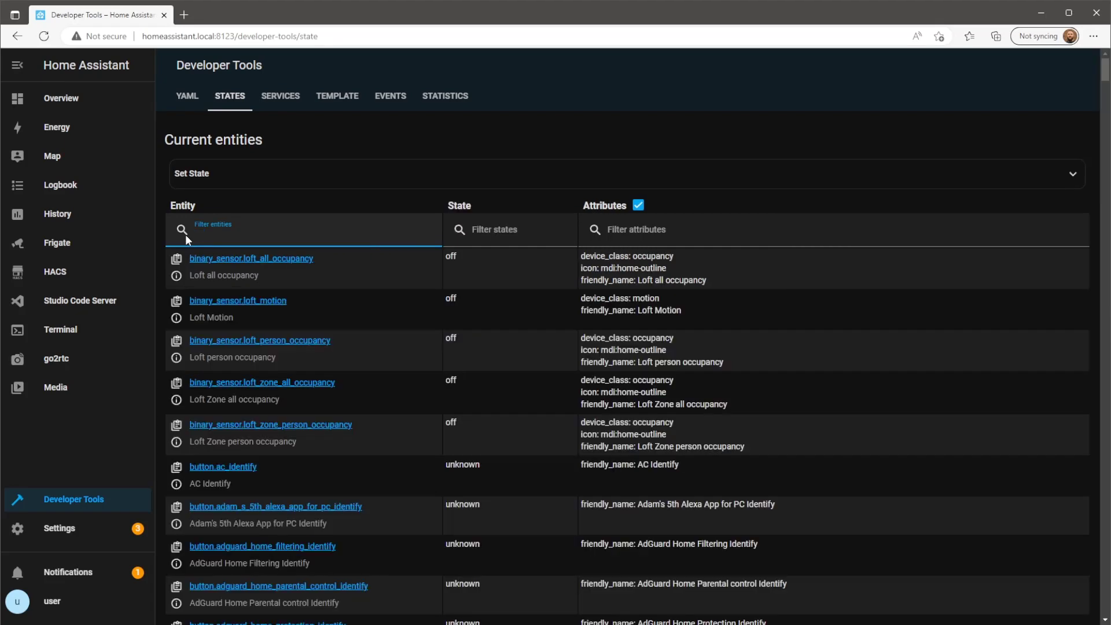
pyautogui.write('weather')
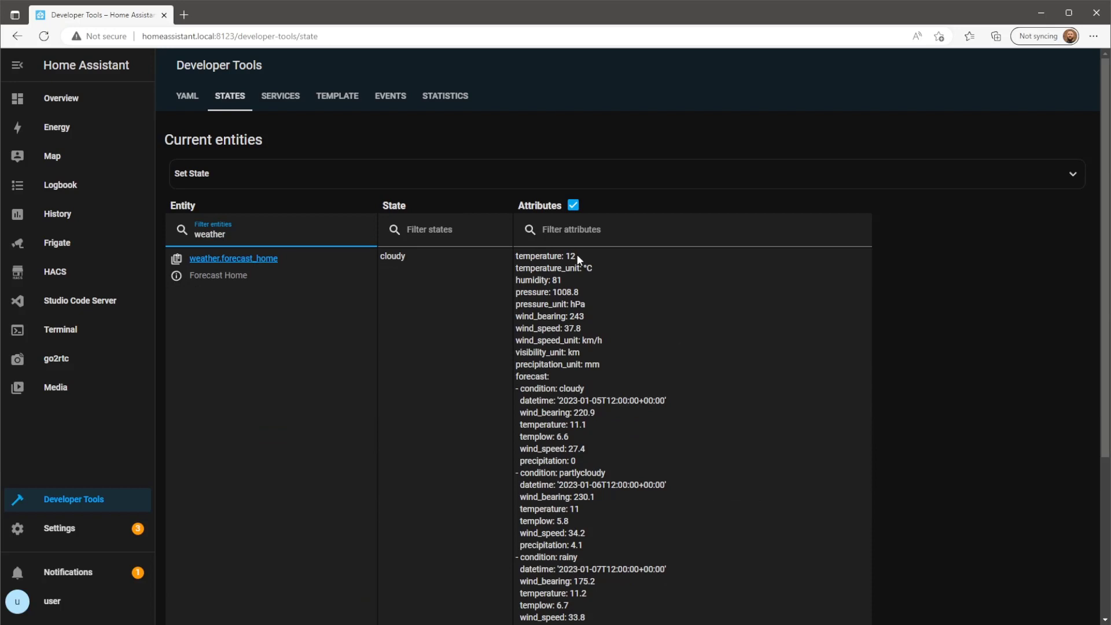
pyautogui.moveTo(582, 255); pyautogui.dragTo(514, 257)
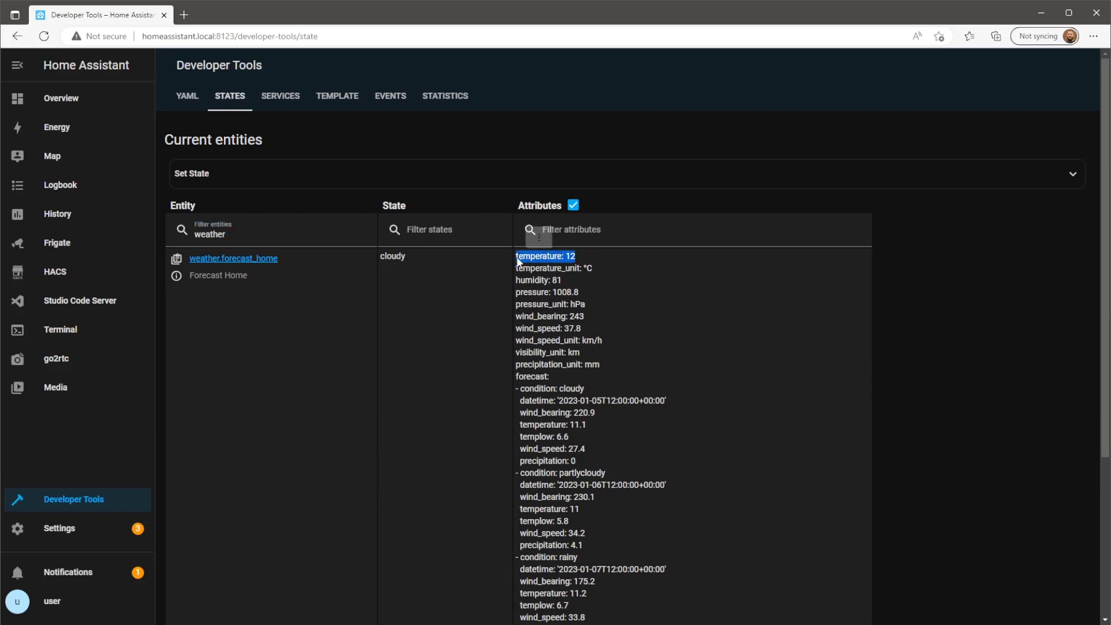
pyautogui.click(599, 261)
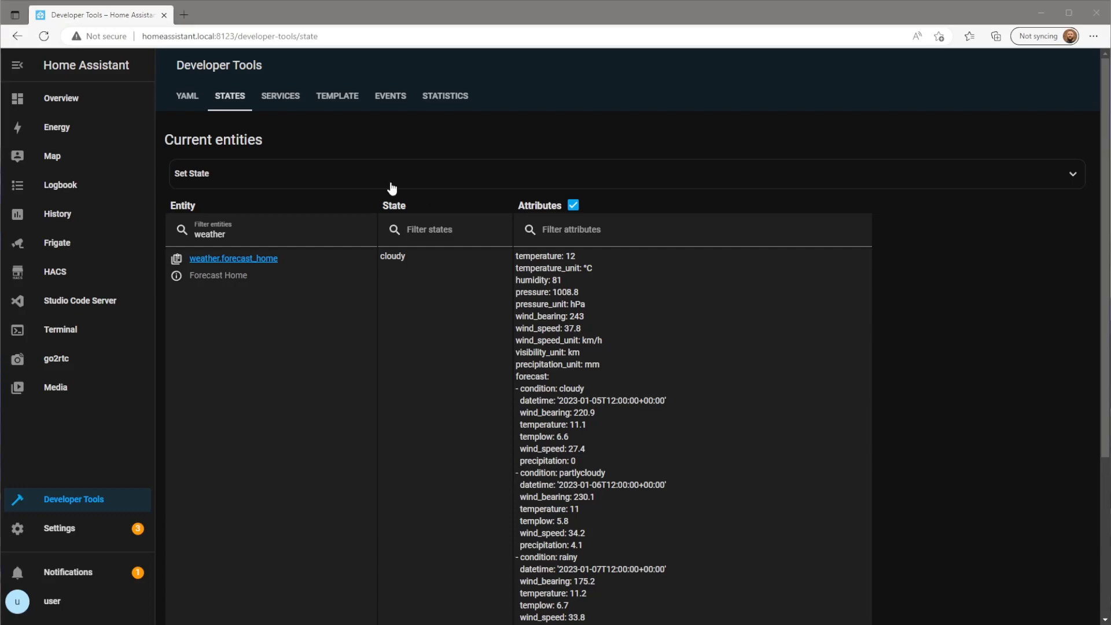
# Add a new view titled "Markdown" to the Overview dashboard and save it
pyautogui.click(105, 112)
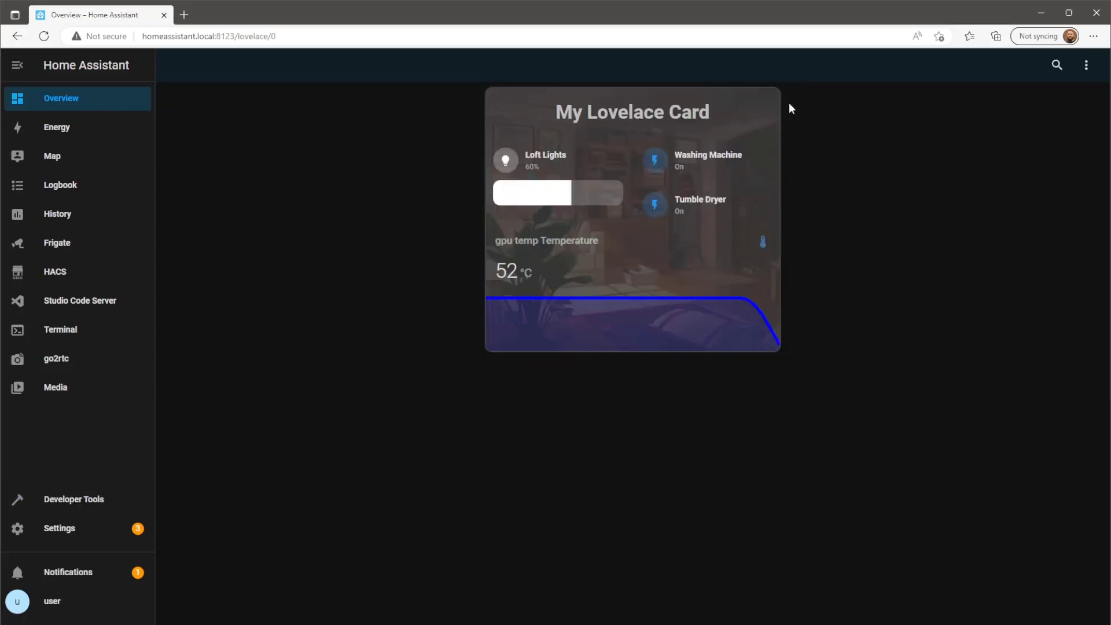
pyautogui.click(1086, 66)
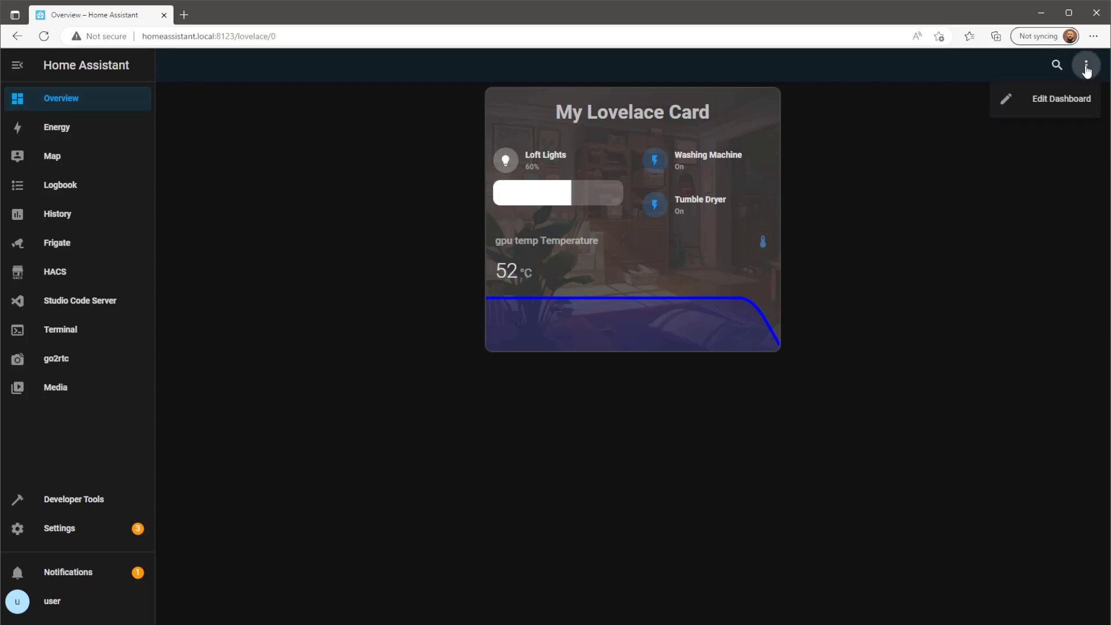
pyautogui.click(1076, 99)
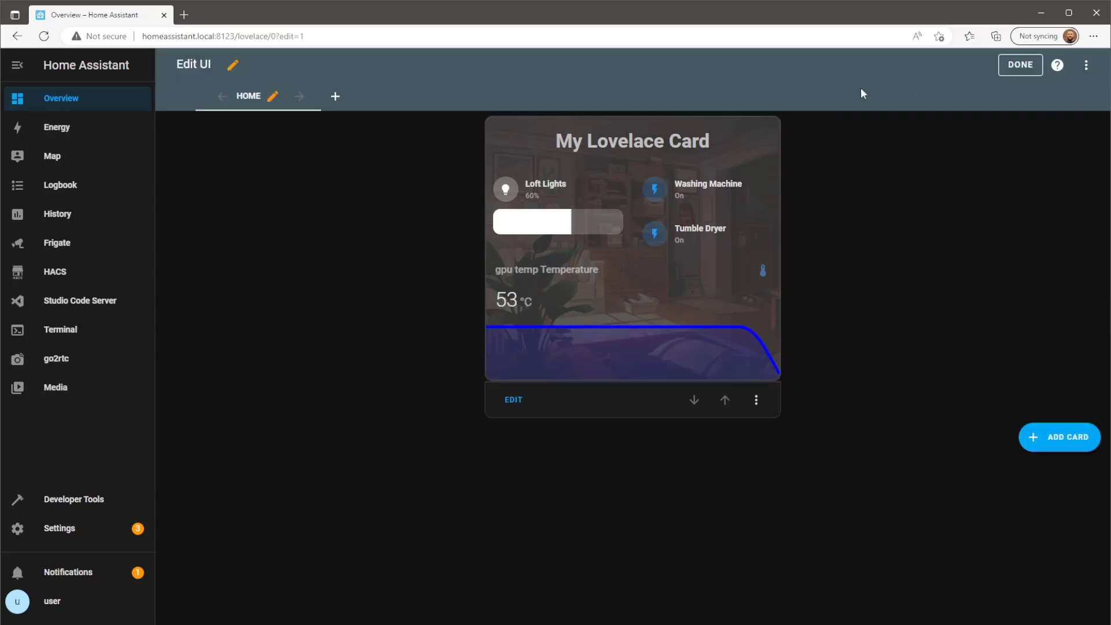
pyautogui.click(336, 96)
pyautogui.click(437, 188)
pyautogui.write('Mar')
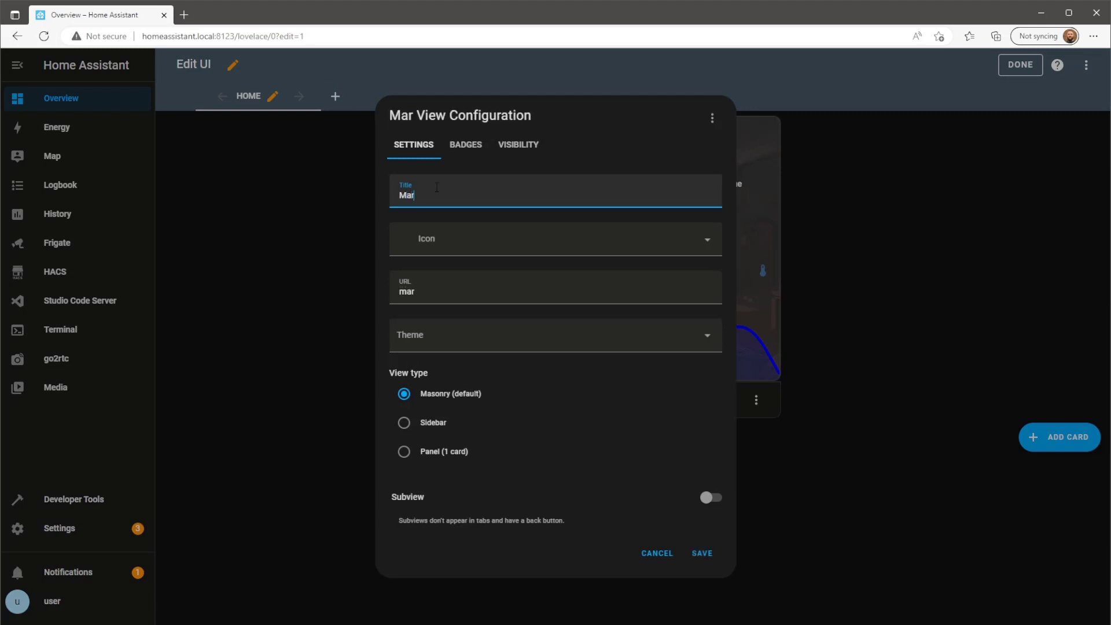
pyautogui.write('kdown')
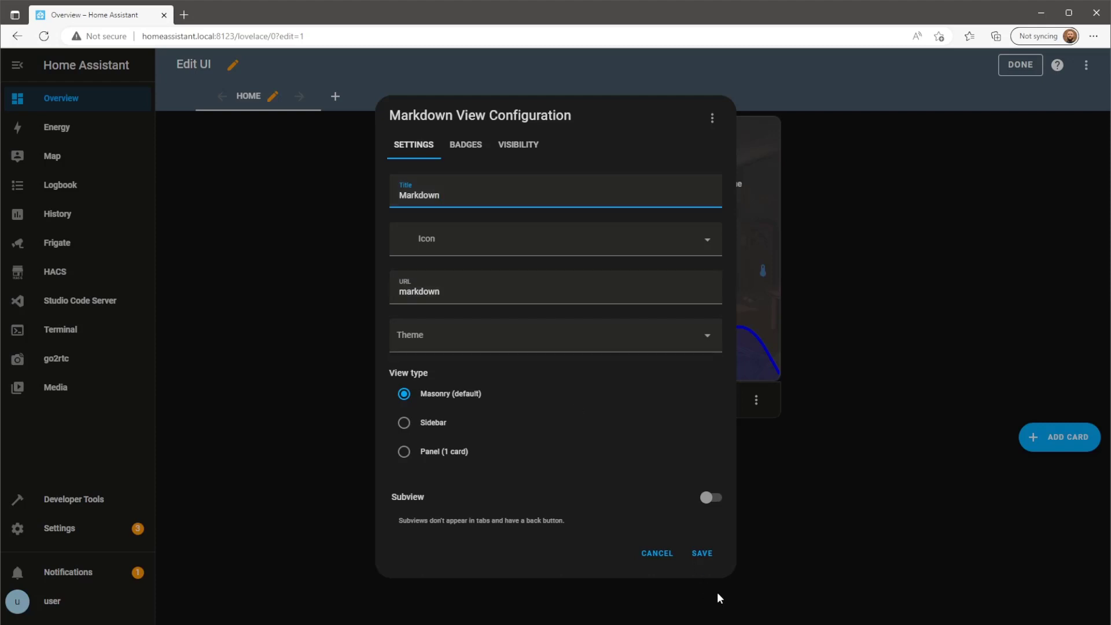
pyautogui.click(714, 553)
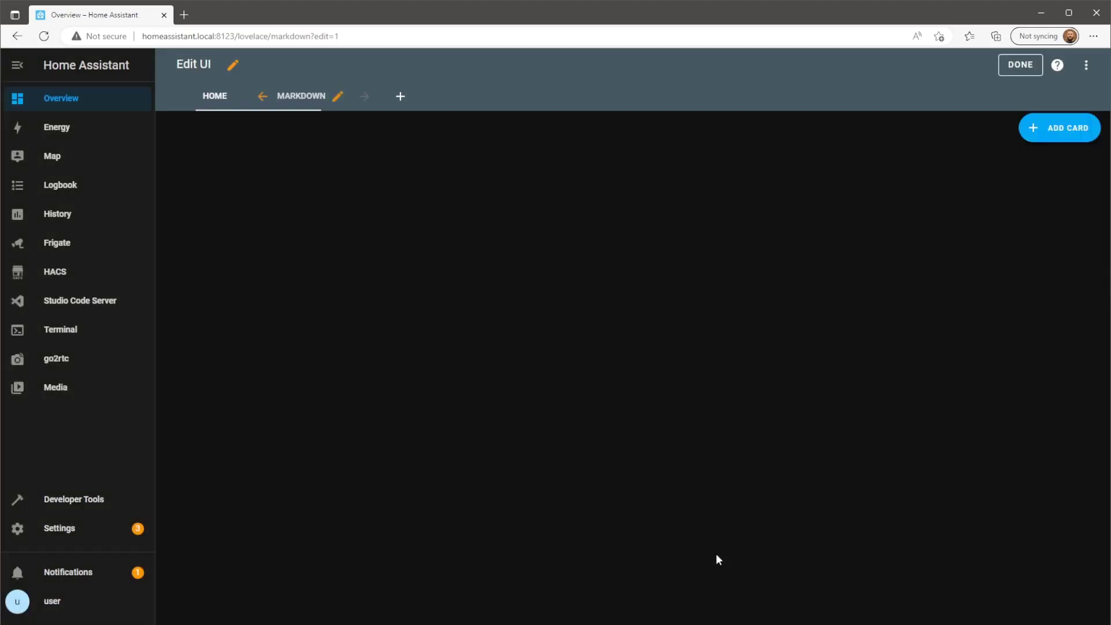
# Start a Markdown card in the Markdown view and clear its default content
pyautogui.click(1056, 138)
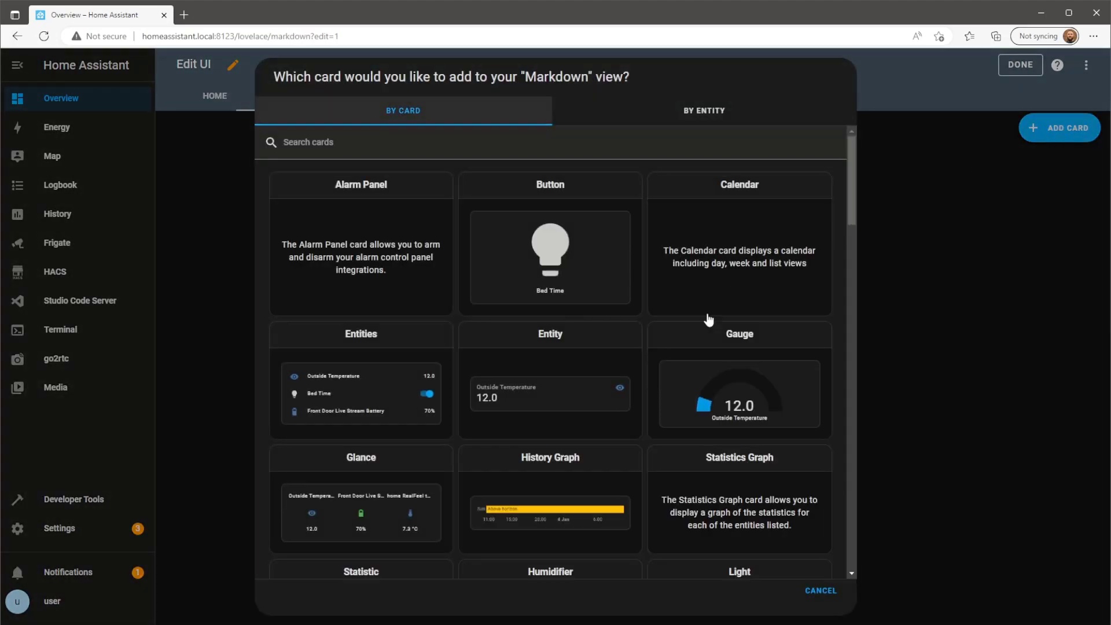
pyautogui.click(515, 145)
pyautogui.write('ma')
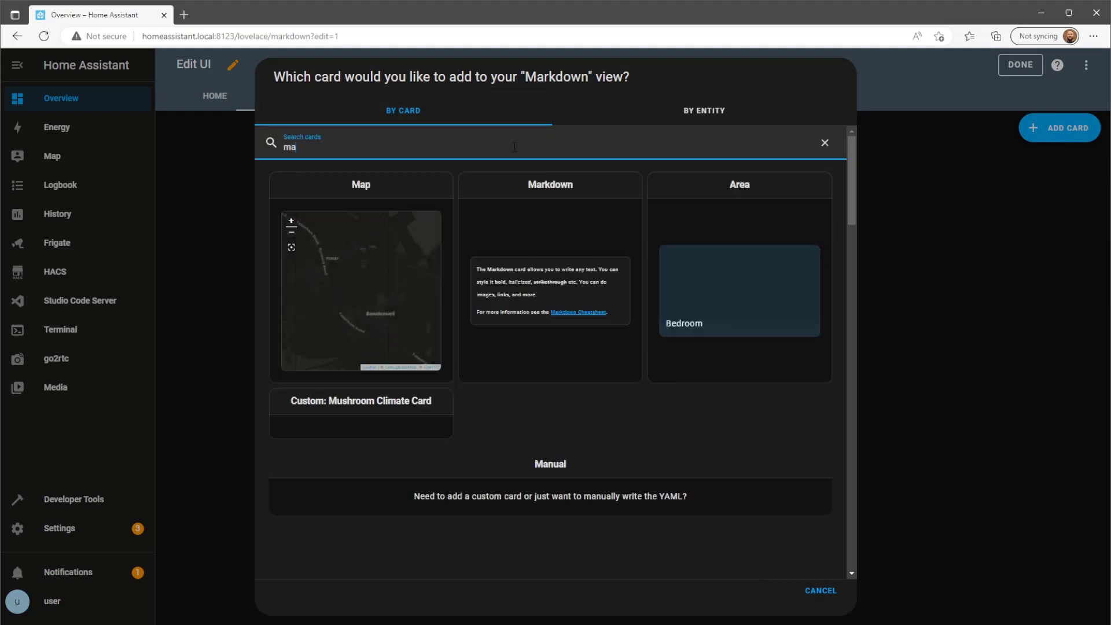
pyautogui.write('rk')
pyautogui.click(477, 223)
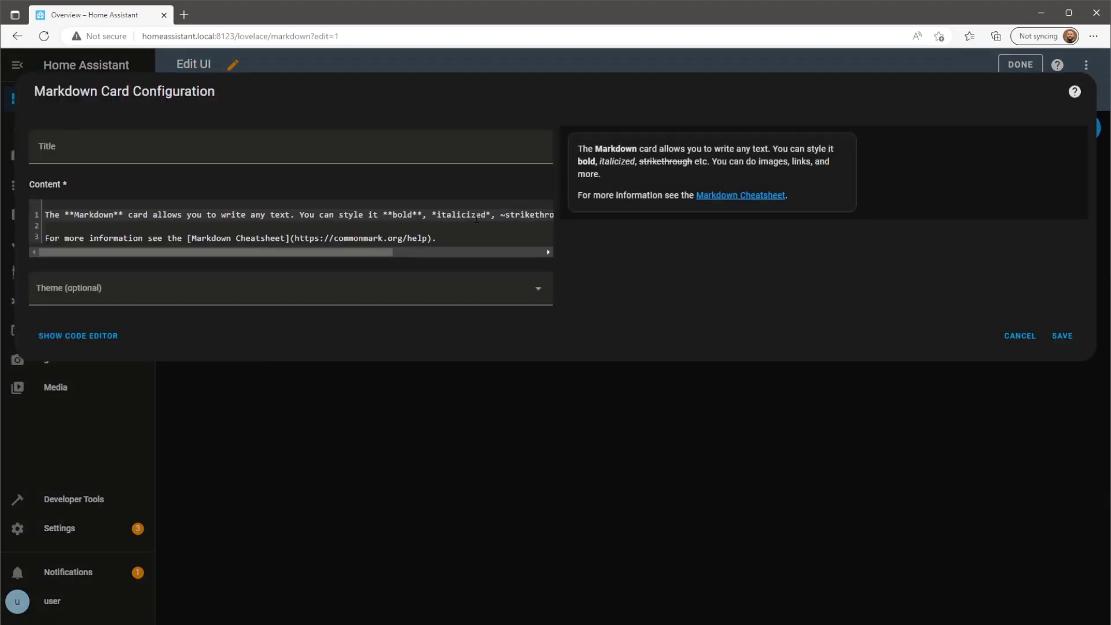
pyautogui.click(403, 233)
pyautogui.hotkey('ctrl', 'a')
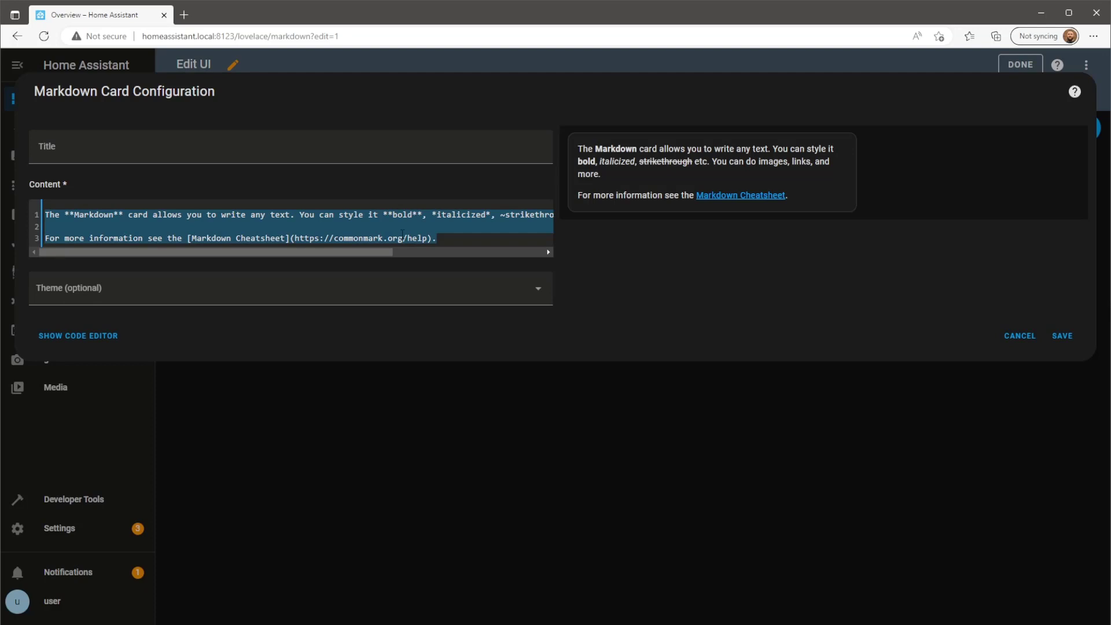
pyautogui.press('BackSpace')
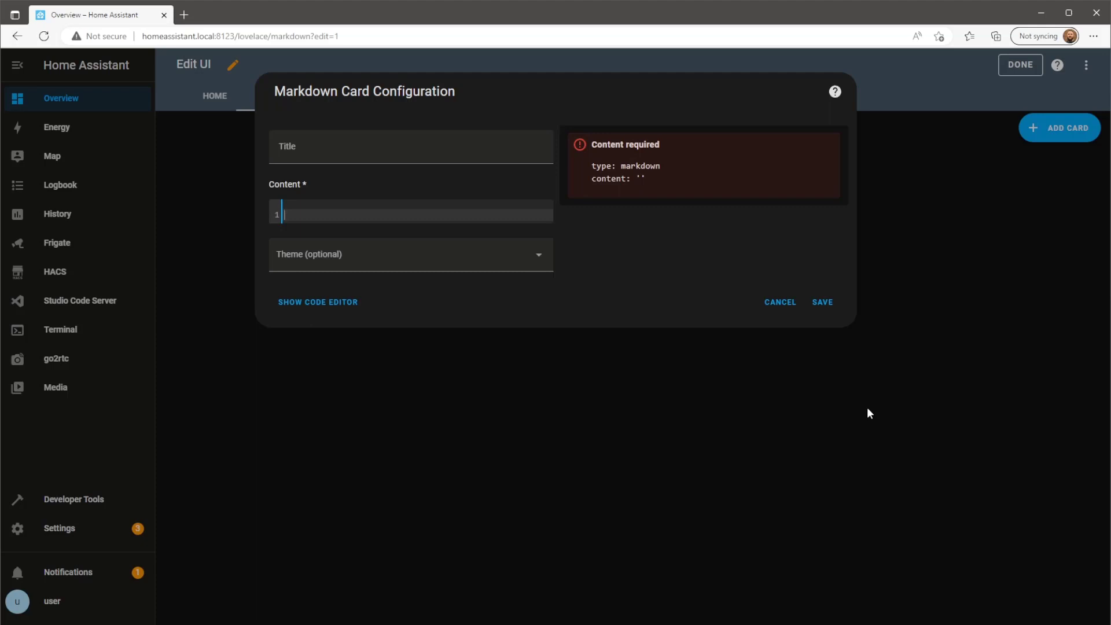
# Write the opening condition {% if is_state('device_tracker.my_phone', 'home') %} in the card's content
pyautogui.write('{')
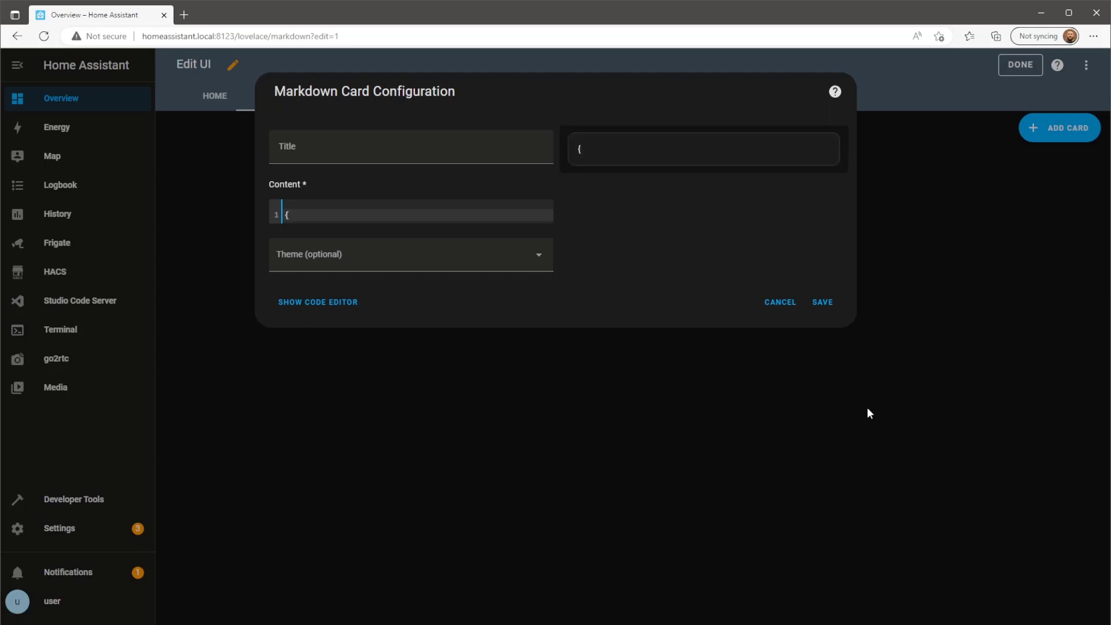
pyautogui.write("% if is_state('device_tracker.")
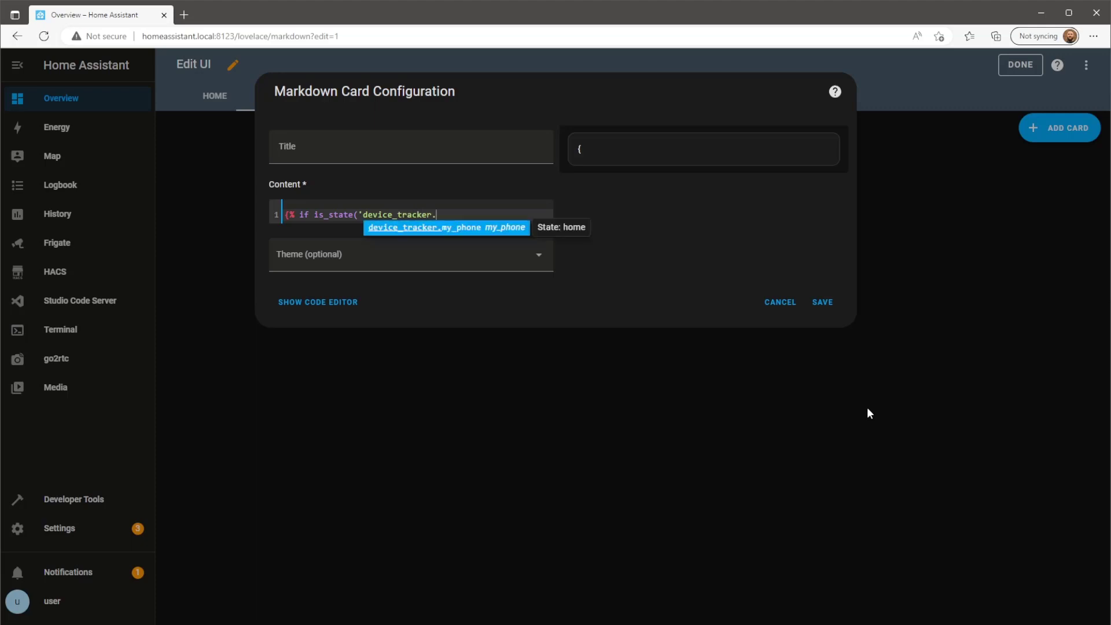
pyautogui.click(455, 232)
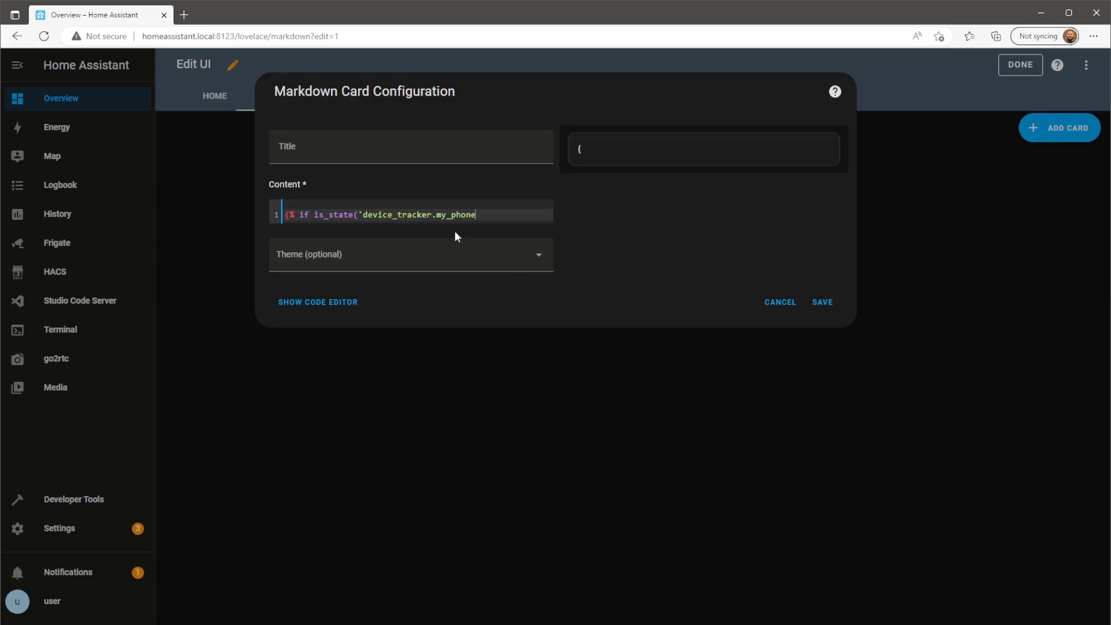
pyautogui.write("', 'home') %")
pyautogui.press('Return')
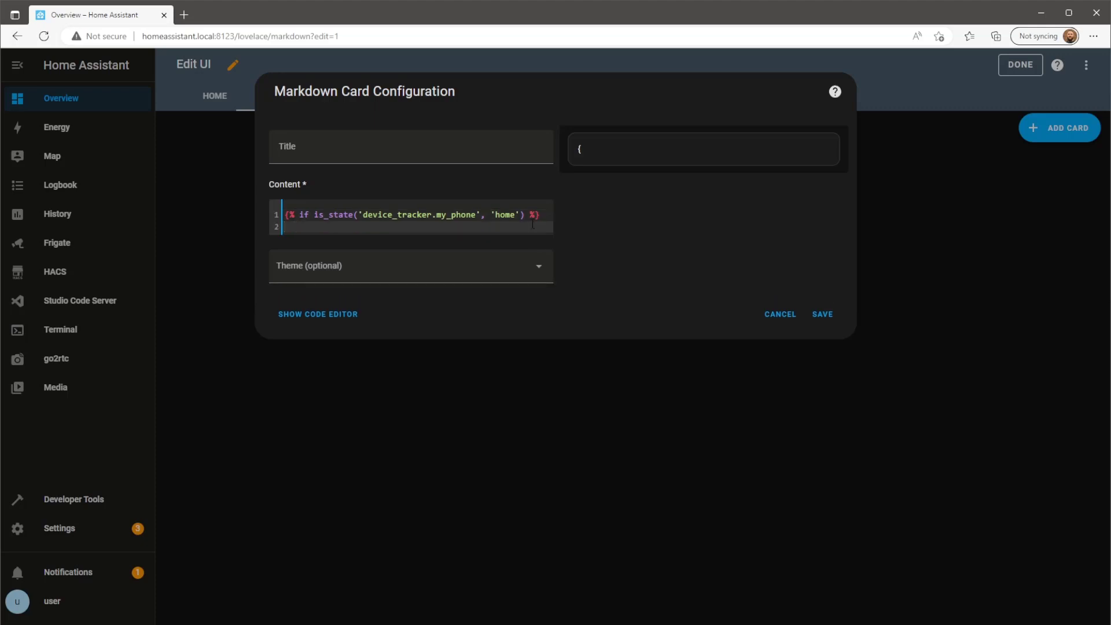
# Add a line saying the named person is home, an {% else %} branch, and a line saying the person is not home
pyautogui.write('Adam is home.')
pyautogui.press('Return')
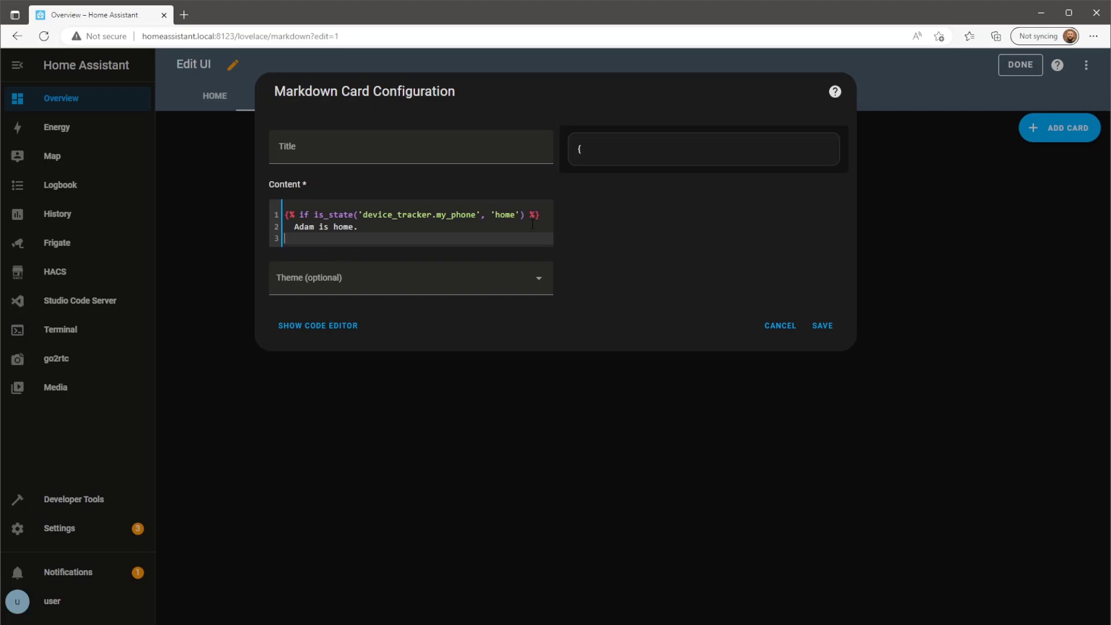
pyautogui.write('{% else %}')
pyautogui.press('Return')
pyautogui.write('Adam is not home/')
pyautogui.press('BackSpace')
pyautogui.write('.')
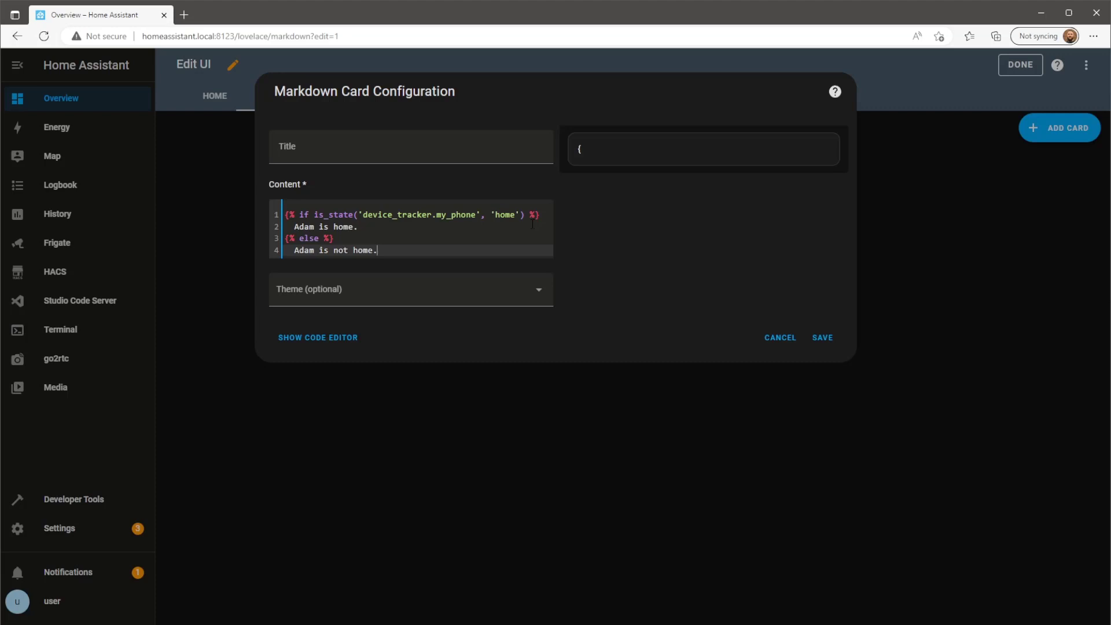
# Close the home/not-home condition with {% endif %} and save the Markdown card
pyautogui.press('Return')
pyautogui.write('{%')
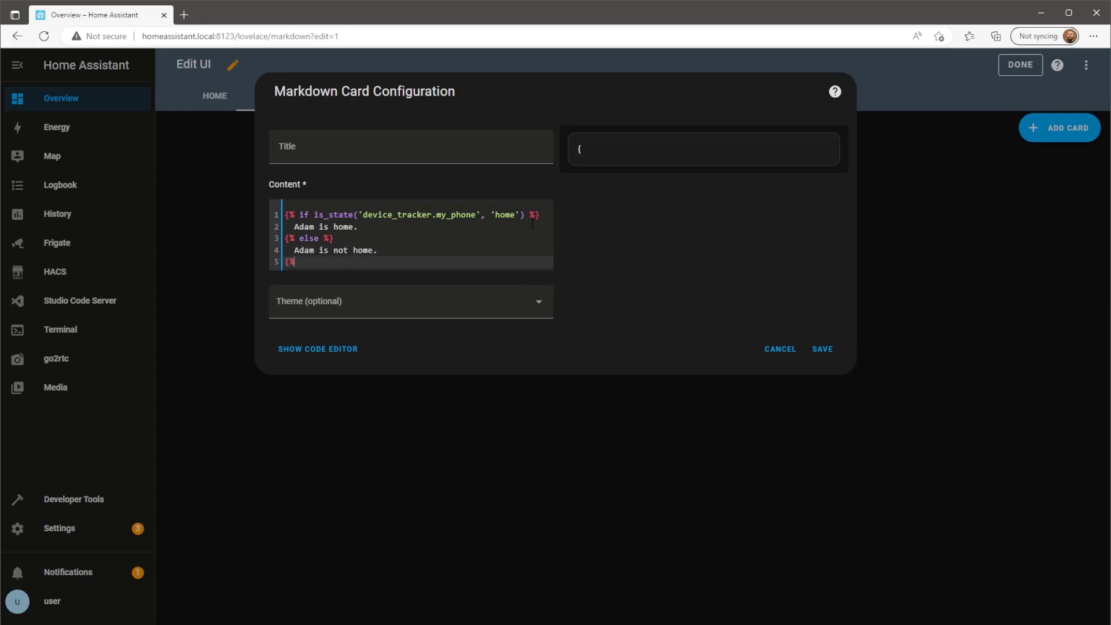
pyautogui.write(' endif %}')
pyautogui.press('Return')
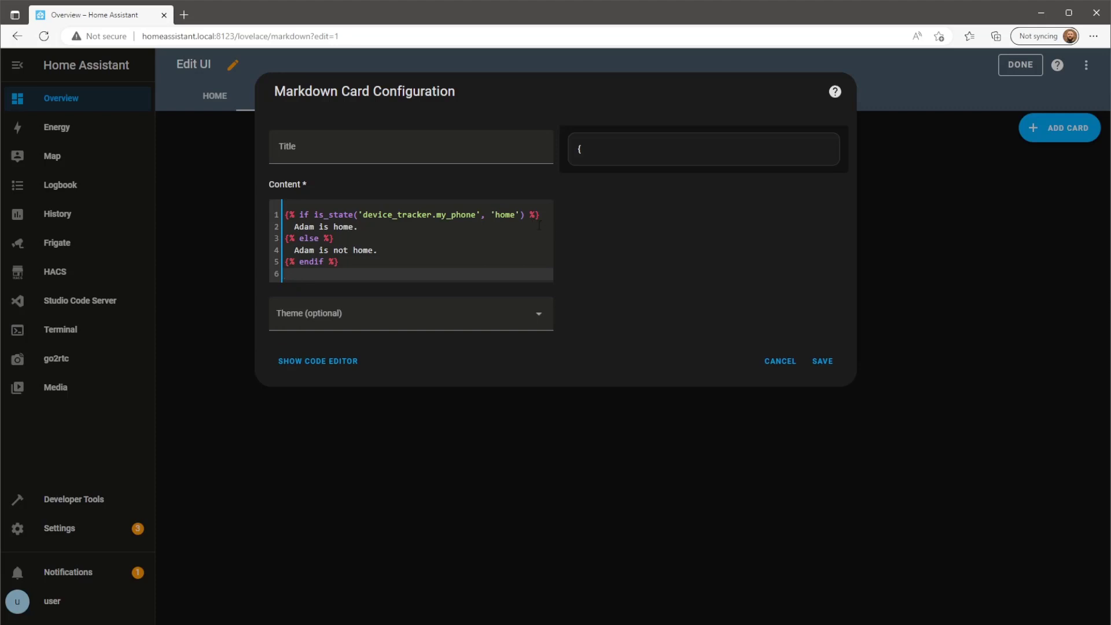
pyautogui.click(822, 362)
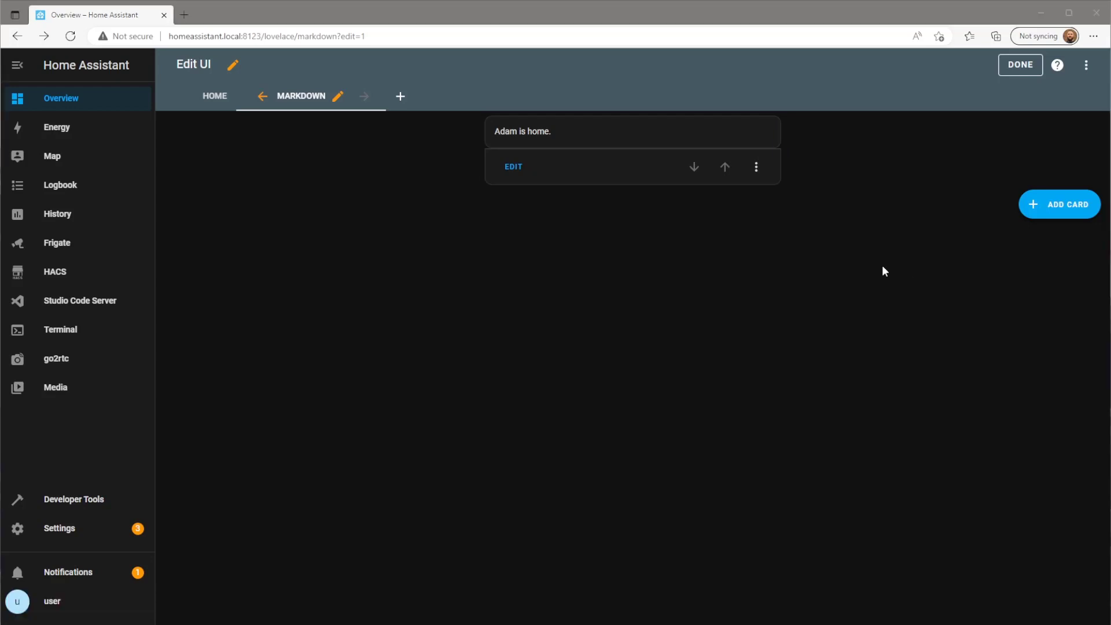
# Reopen the Markdown card for editing and add the condition {% if is_state('switch.ac', 'on') %} below the first block, separated by an empty line
pyautogui.click(513, 167)
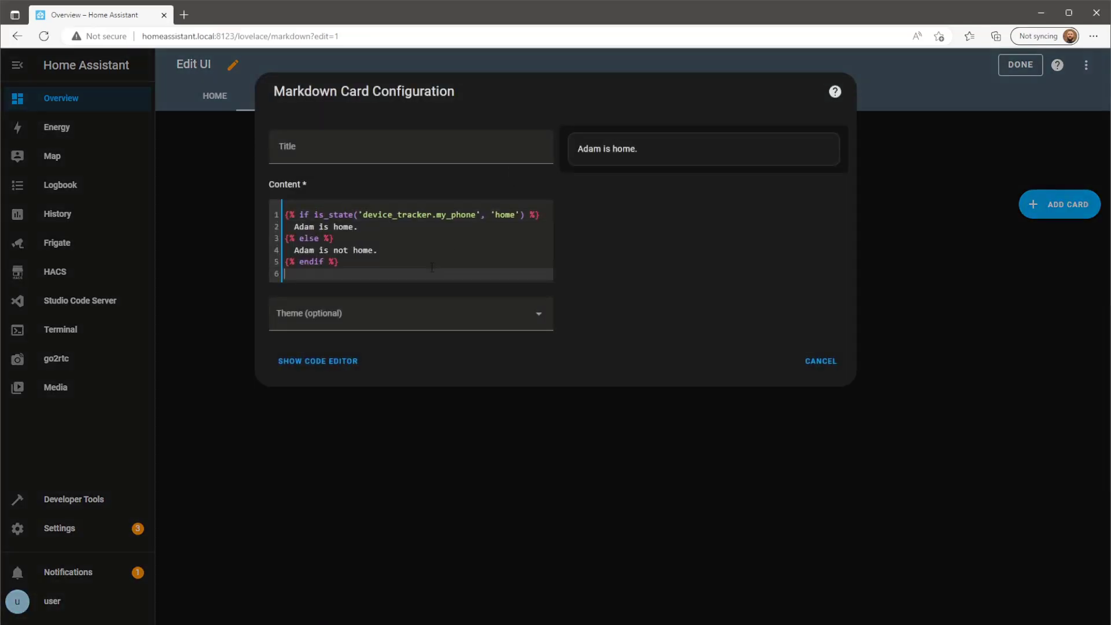
pyautogui.press('Return')
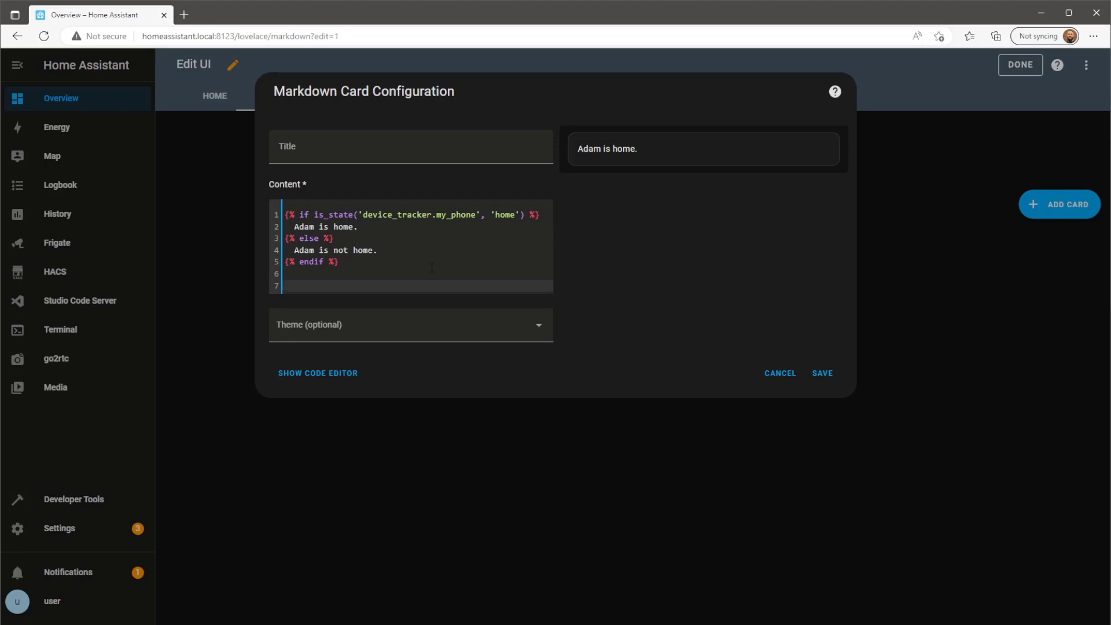
pyautogui.write('{%')
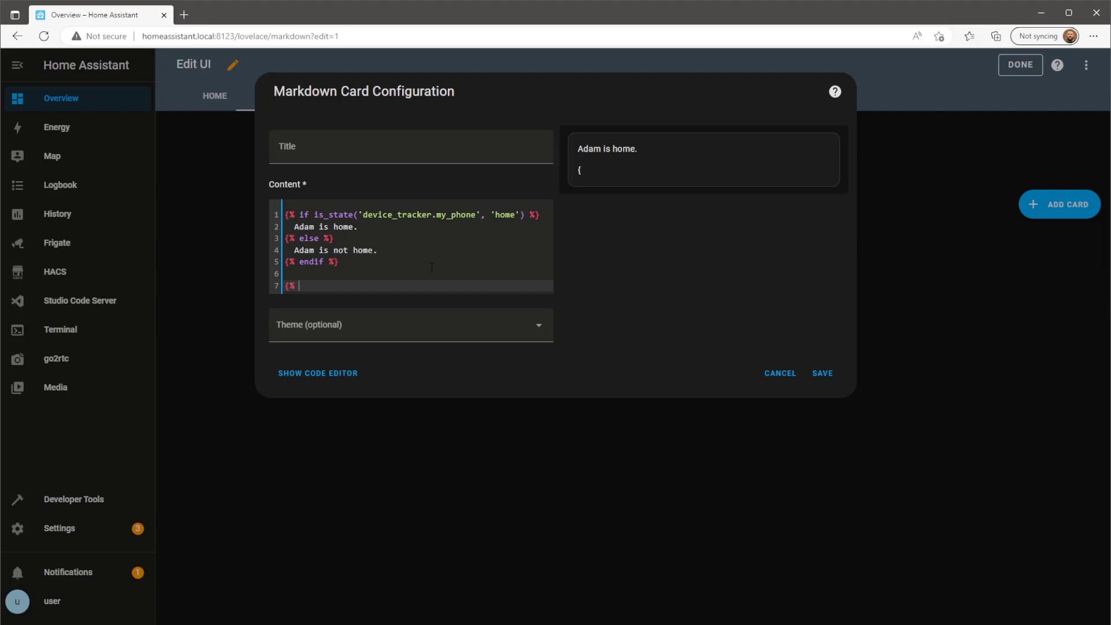
pyautogui.write(" if is_state('switch.a")
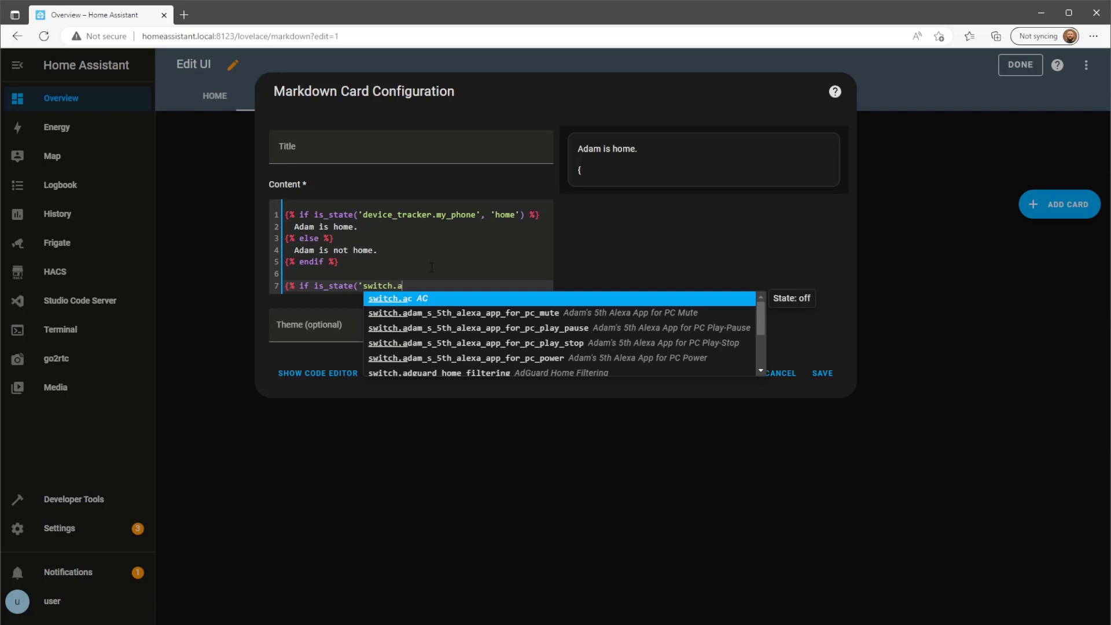
pyautogui.write("c', ")
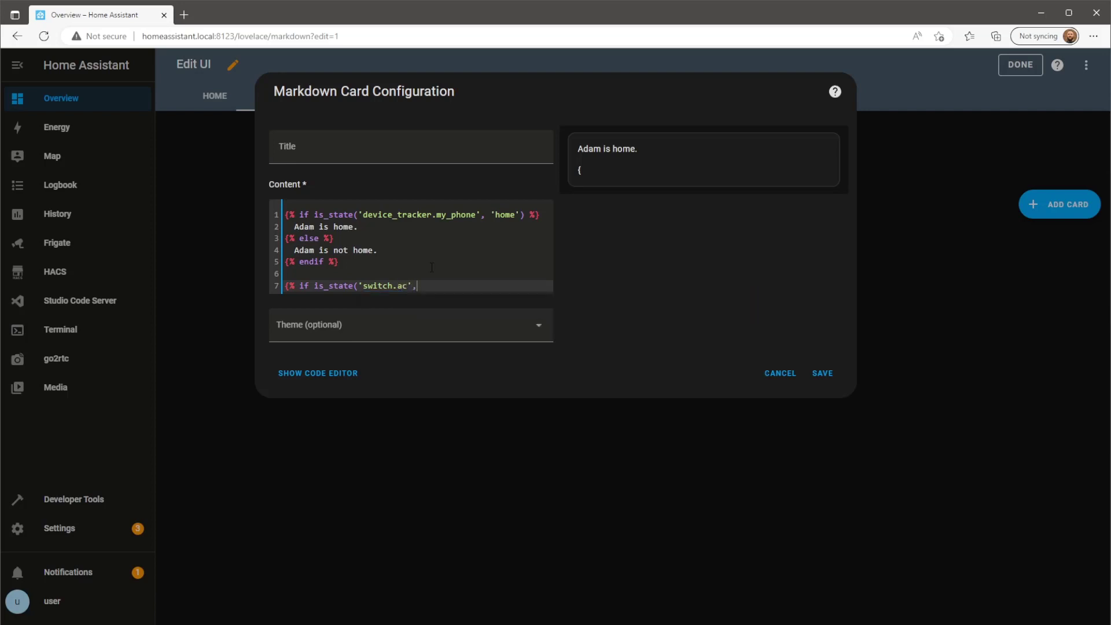
pyautogui.write("'on")
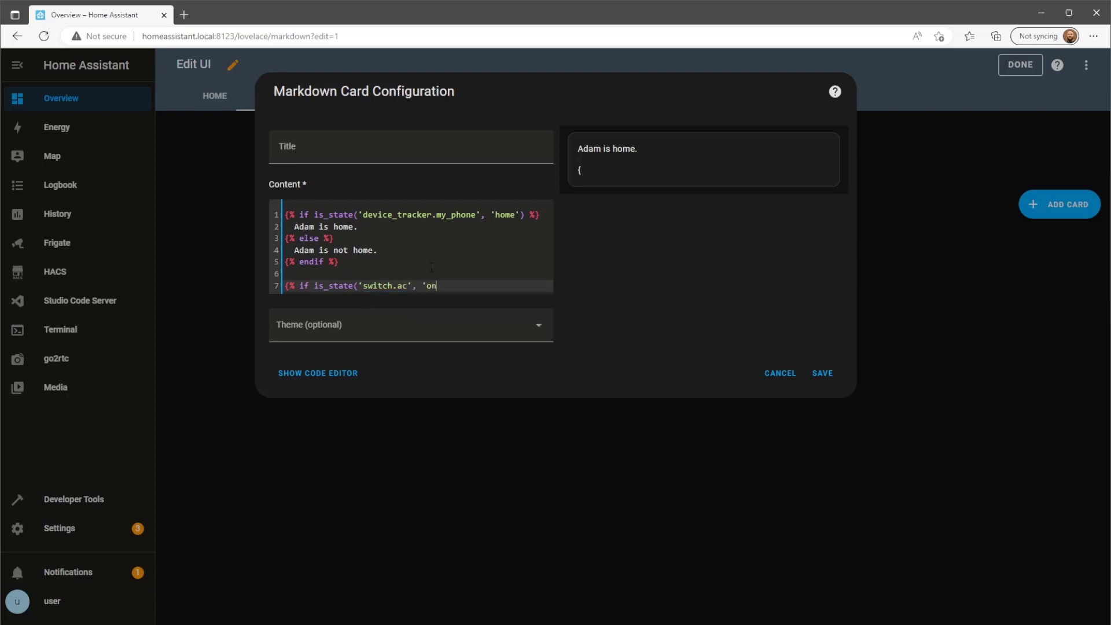
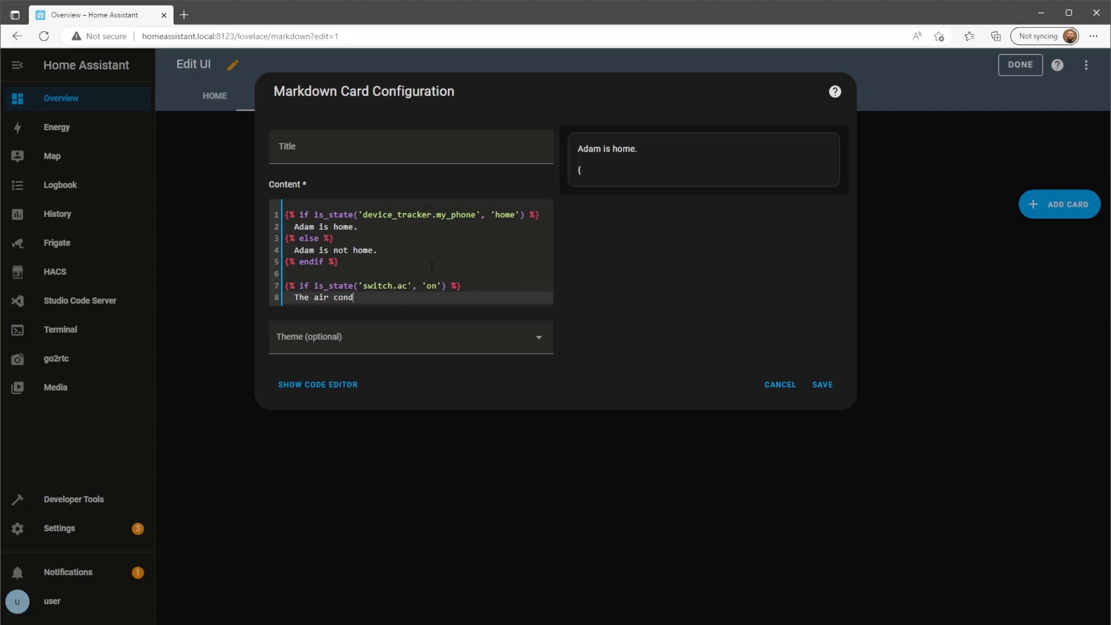
# Complete the block with "The air conditioning is turned on.", {% else %}, "The air conditioning is turned off." and {% endif %}, and save the card
pyautogui.write('is turned on.')
pyautogui.press('Return')
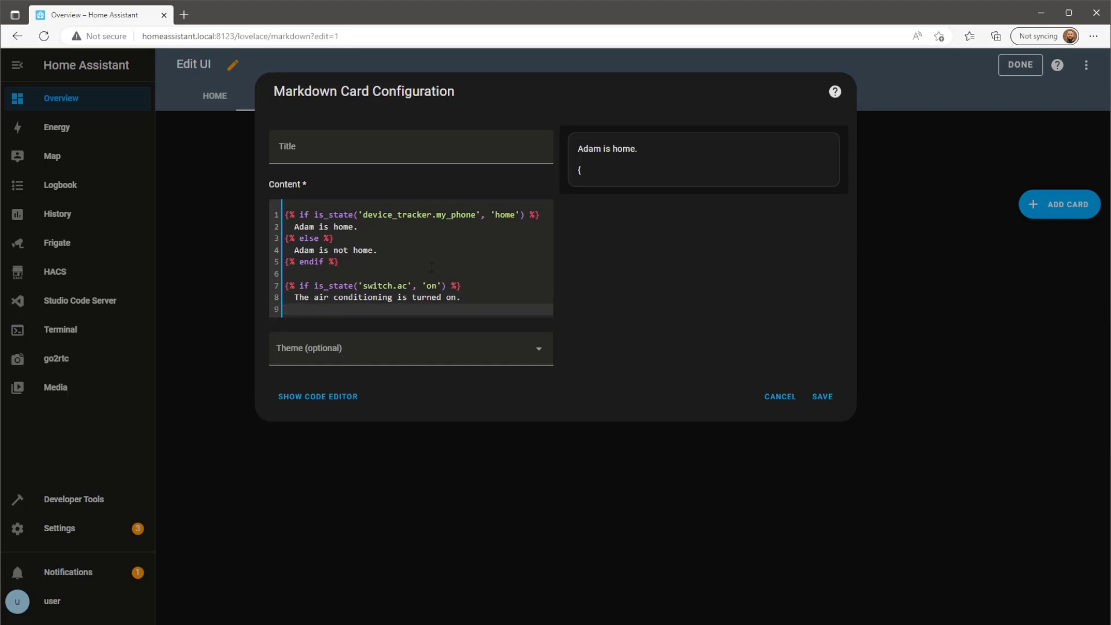
pyautogui.write('{% else %}')
pyautogui.press('Return')
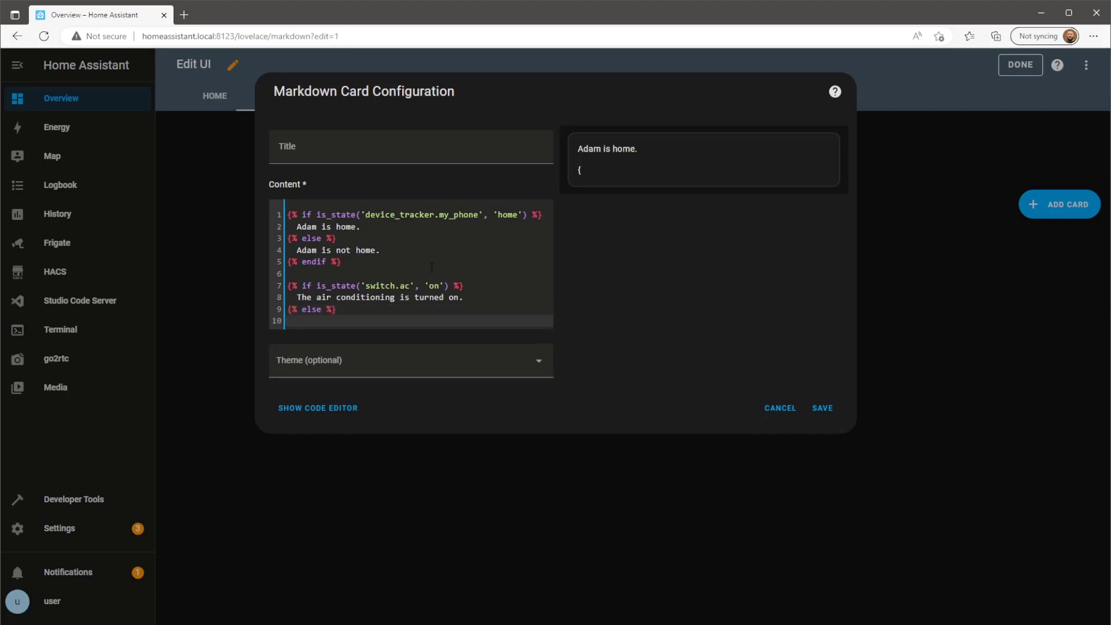
pyautogui.write('The air conditioning is turned off.')
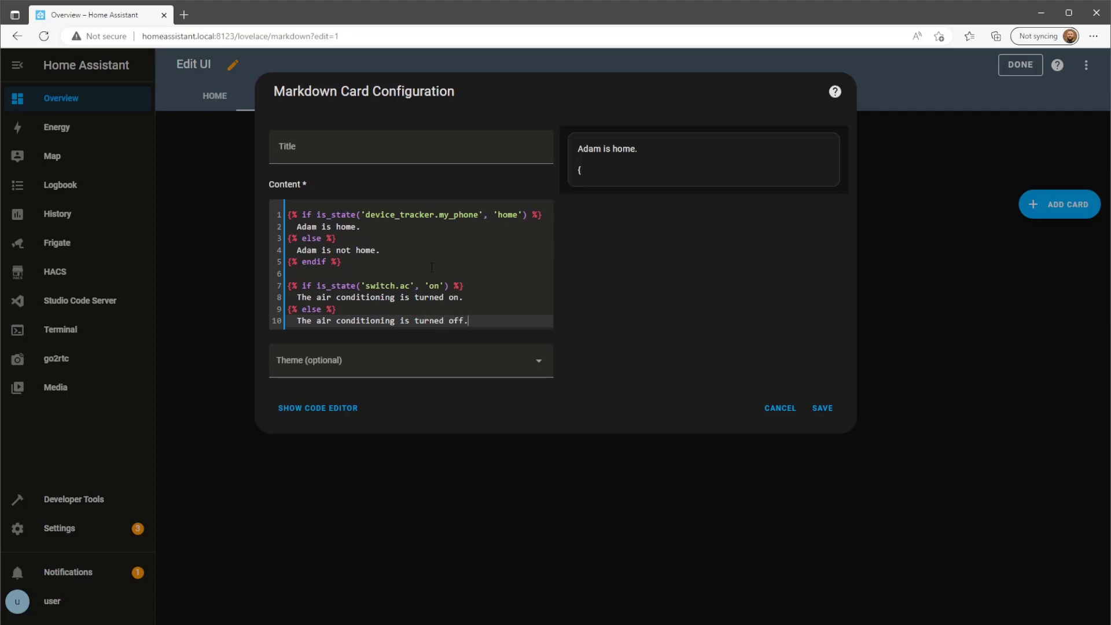
pyautogui.press('Return')
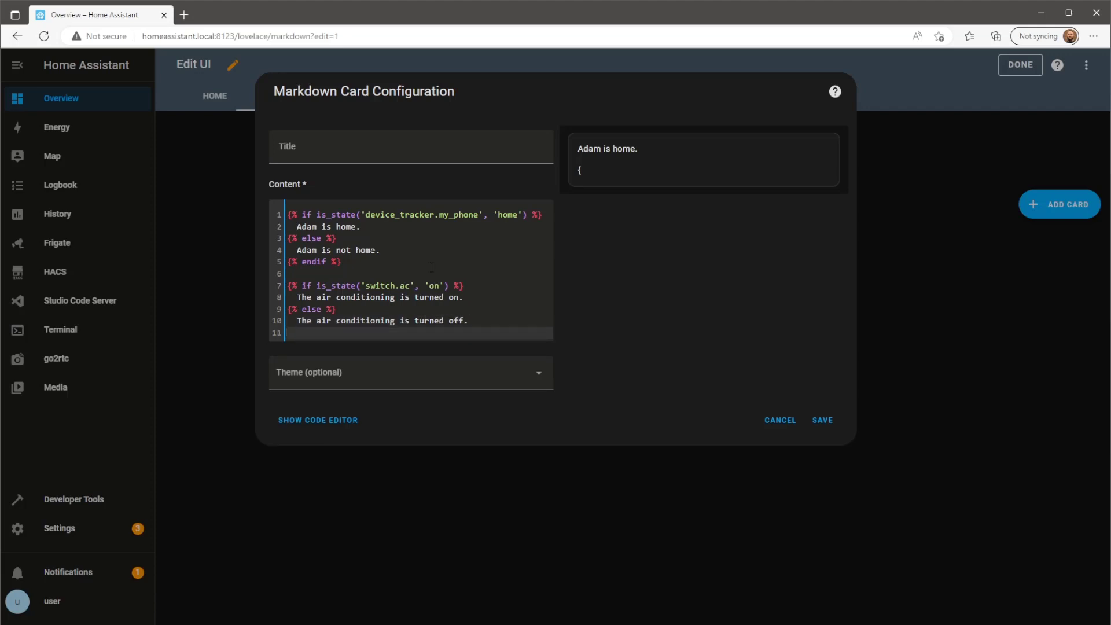
pyautogui.write('{% endif %}')
pyautogui.click(835, 421)
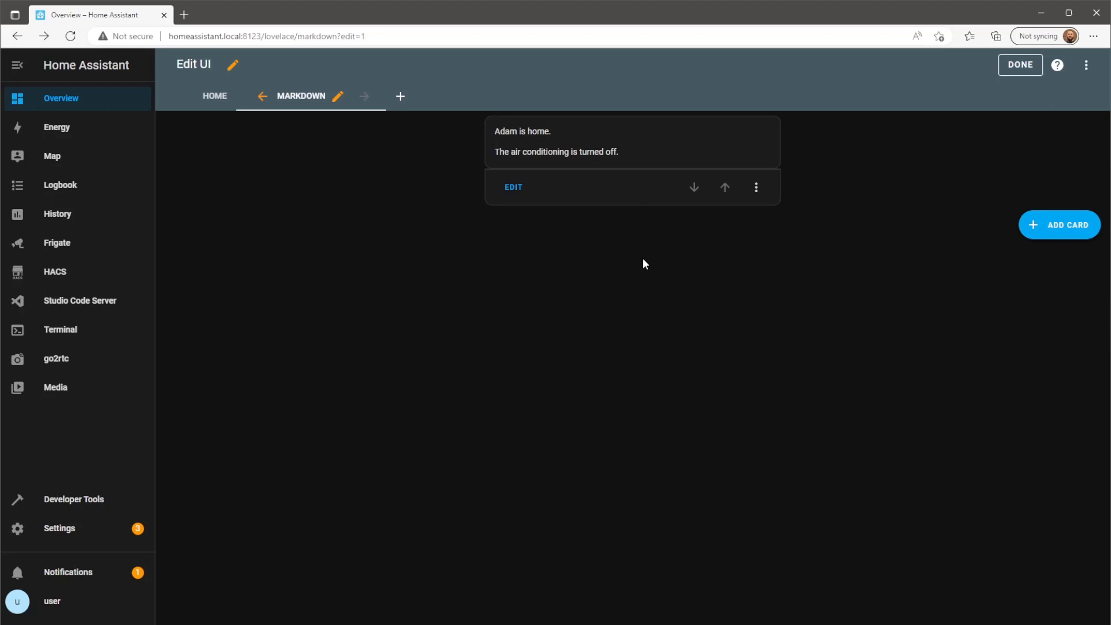
# Reopen the card for editing and add the line "The weather is {{ states('weather.forecast_home') }}" below the air conditioning block, after an empty line
pyautogui.moveTo(618, 152); pyautogui.dragTo(605, 153)
pyautogui.click(513, 187)
pyautogui.click(440, 334)
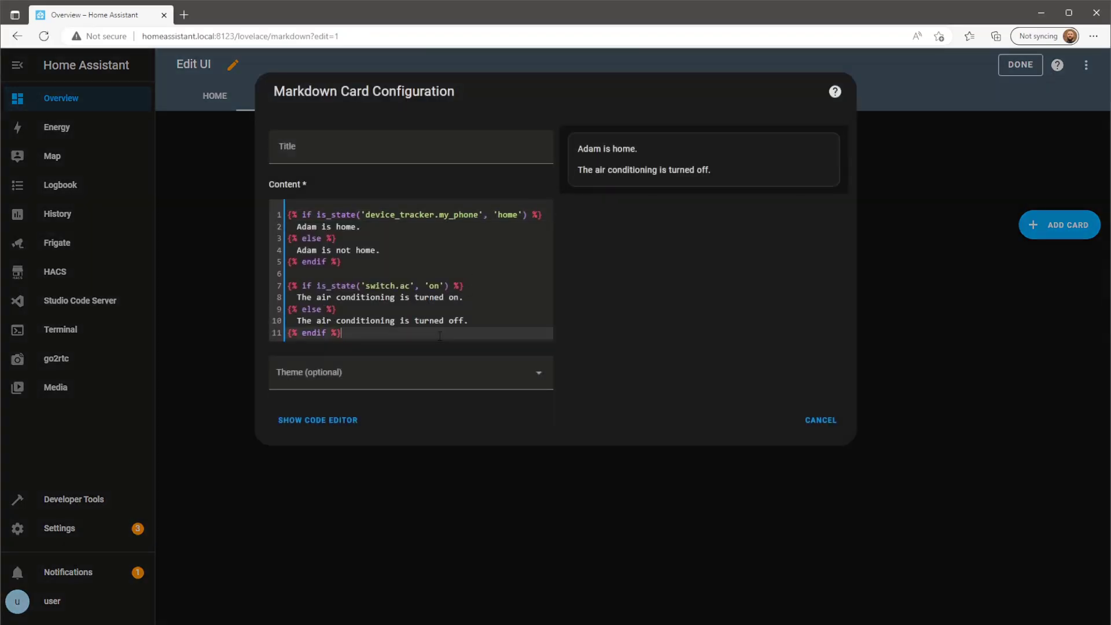
pyautogui.press('Return')
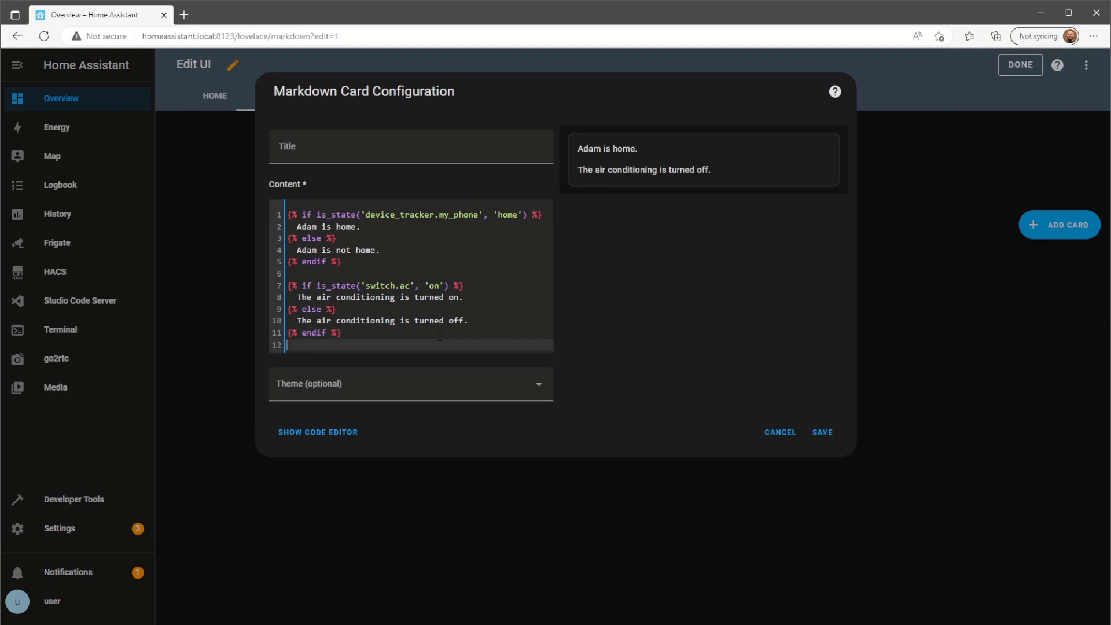
pyautogui.press('Return')
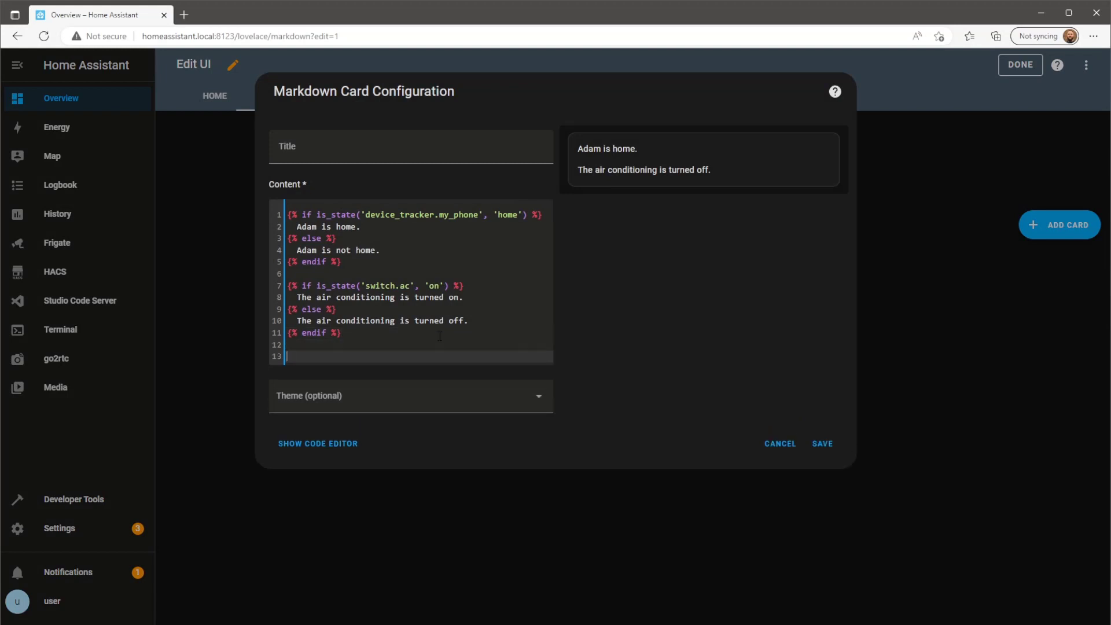
pyautogui.write('The ')
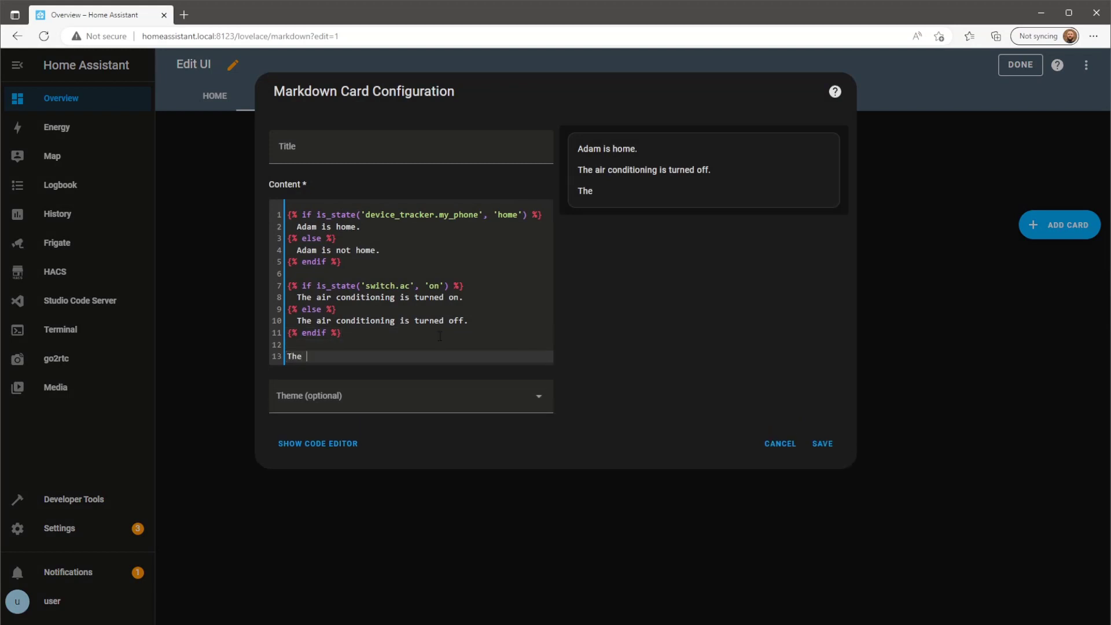
pyautogui.write('weather is {{ states(')
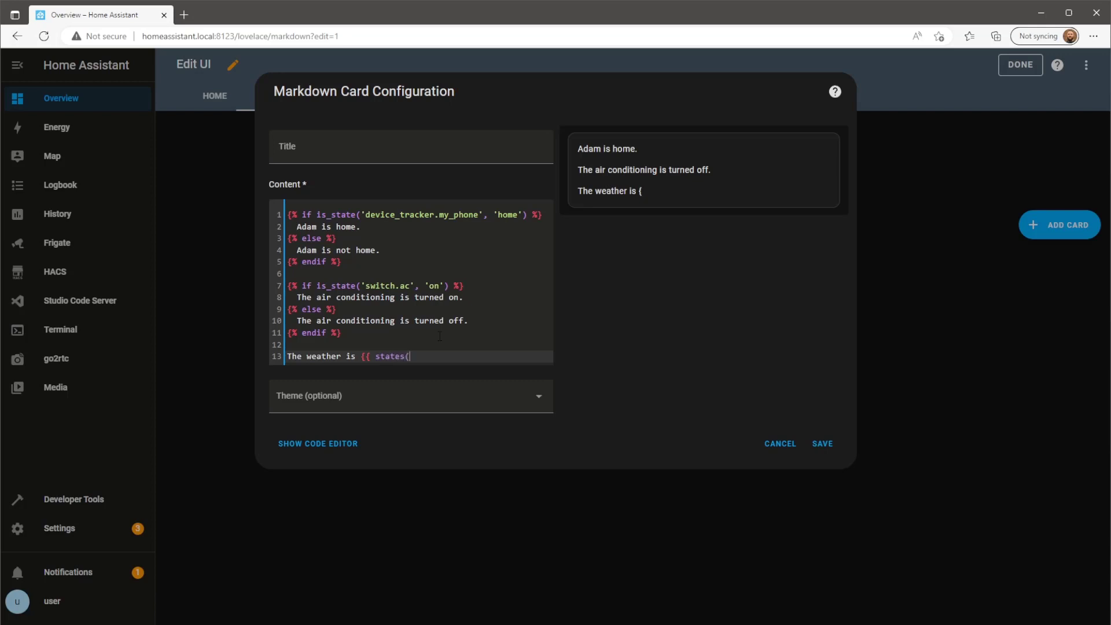
pyautogui.press('BackSpace')
pyautogui.write("('weather.")
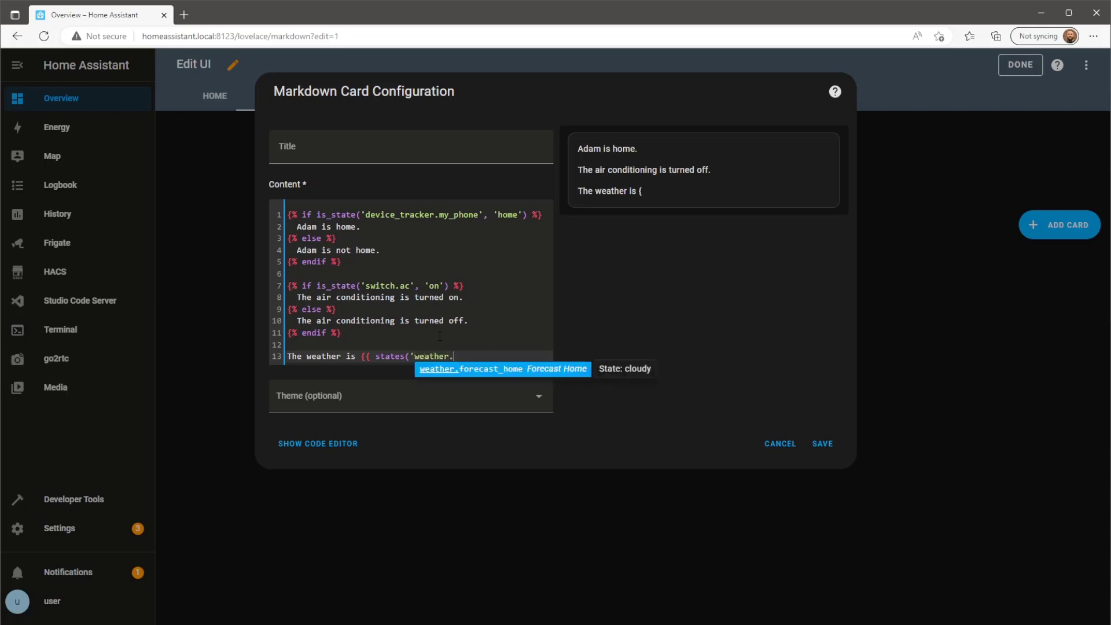
pyautogui.click(501, 371)
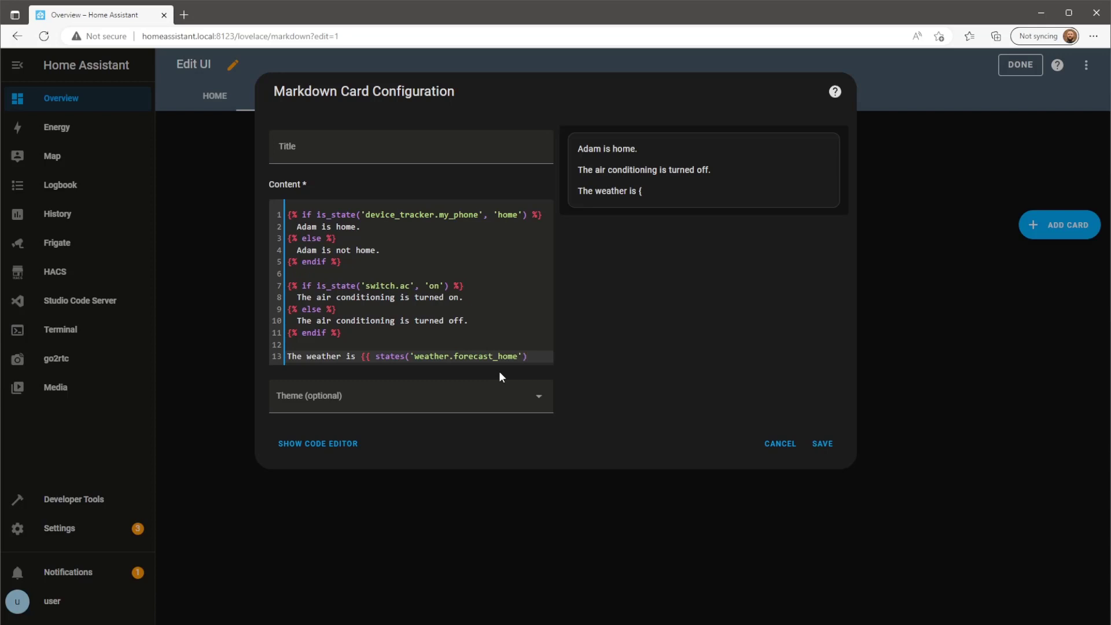
pyautogui.write('}}')
pyautogui.press('Return')
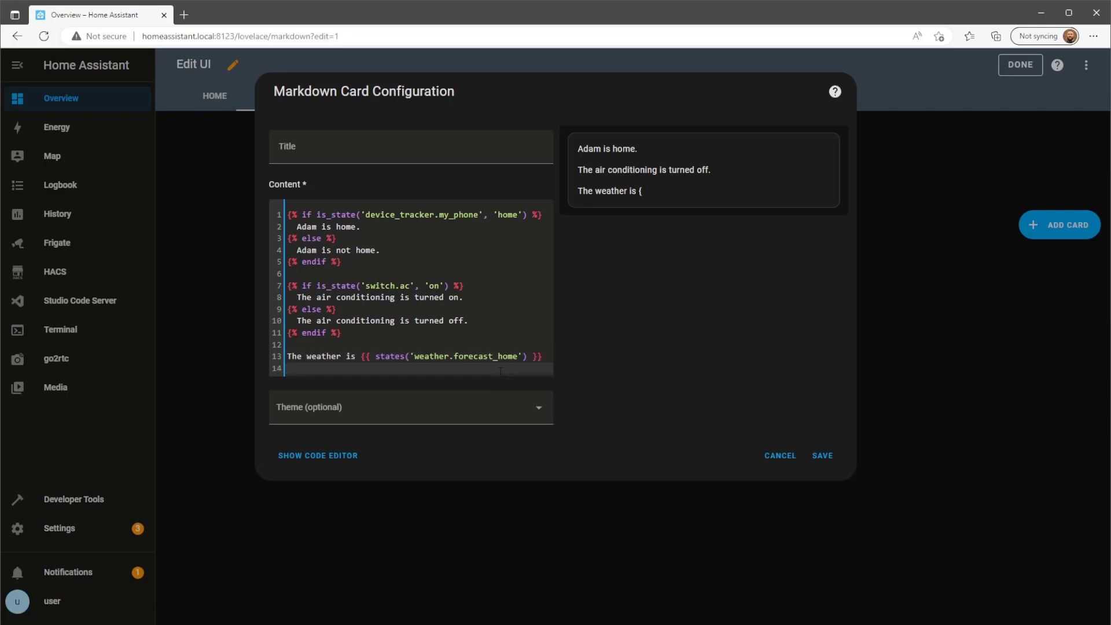
# Continue the weather text on a new line with "and {{ state_attr('weather.forecast_home', 'temperature') }}°C" and save the card
pyautogui.write("and {{ state_attr('weather.")
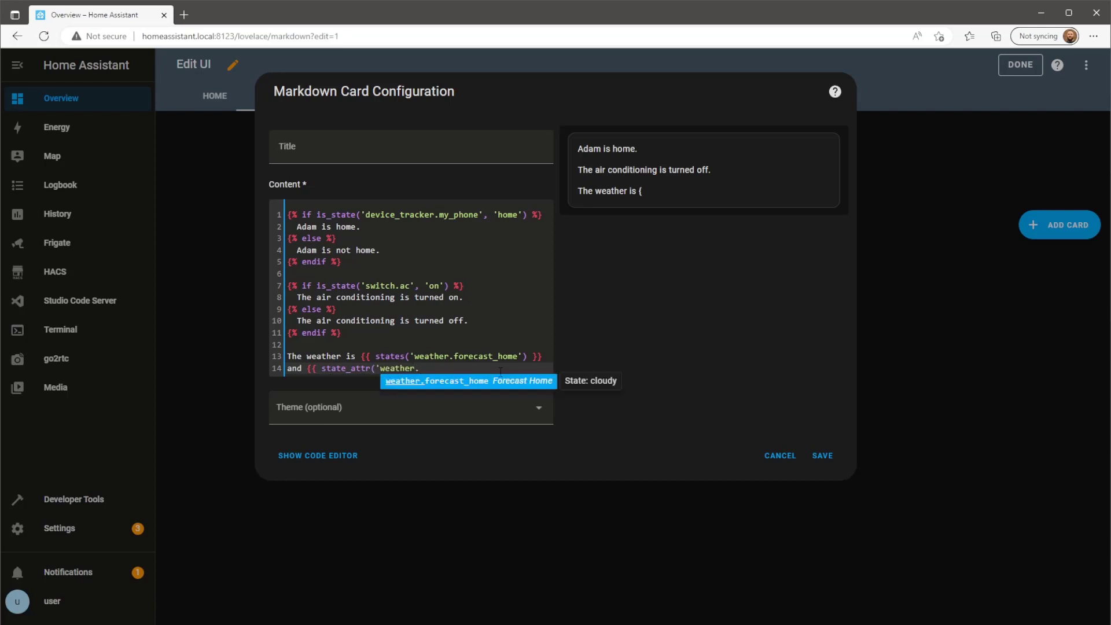
pyautogui.click(494, 383)
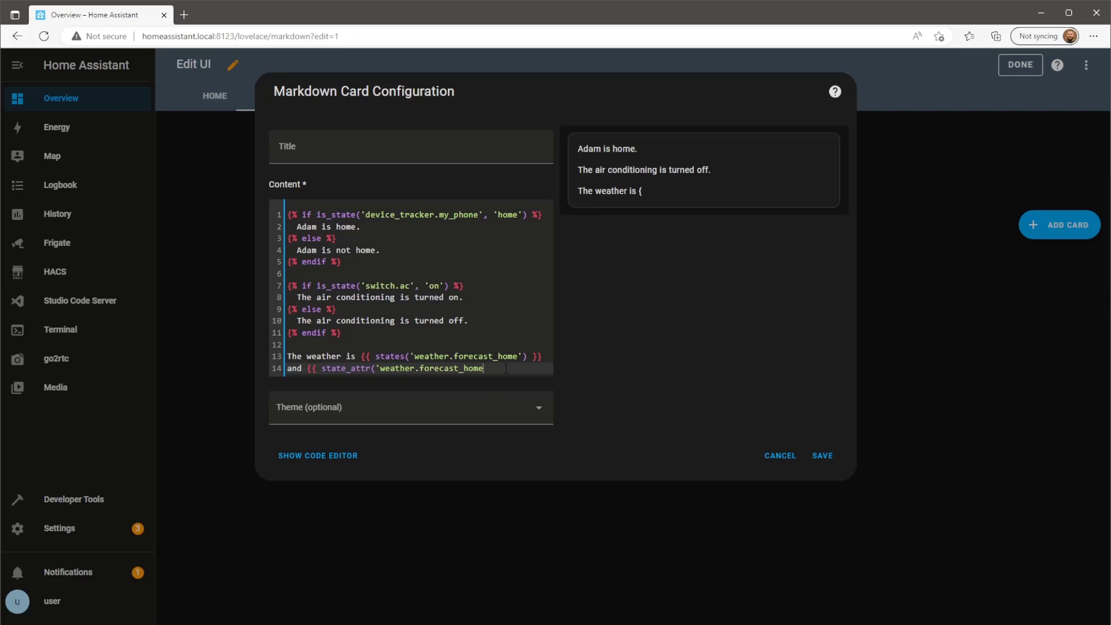
pyautogui.write("', 'temperature'")
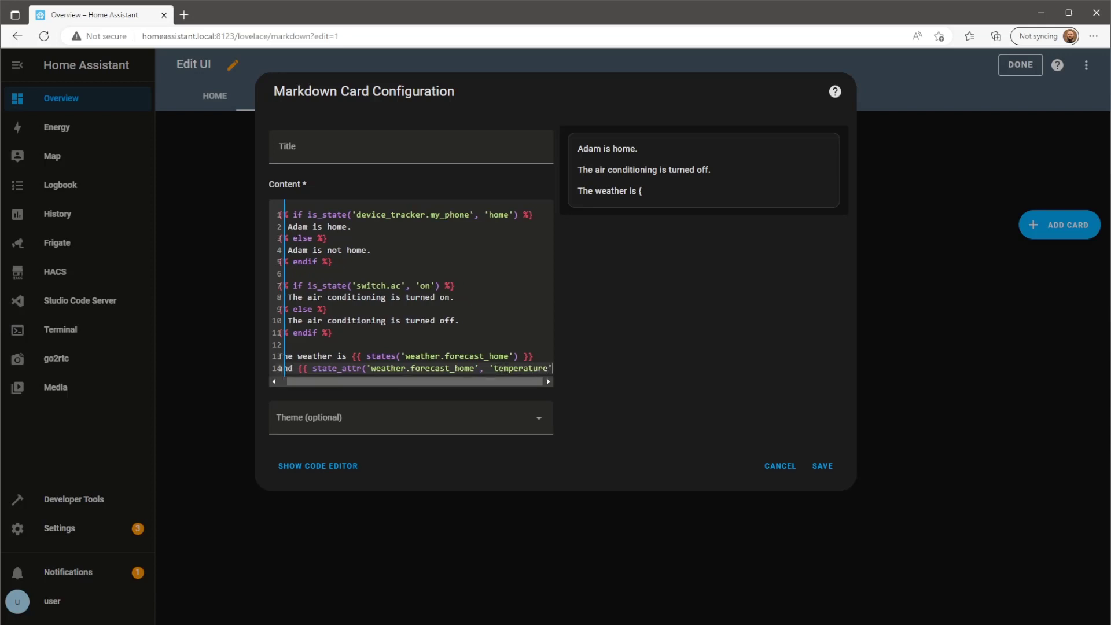
pyautogui.write(')')
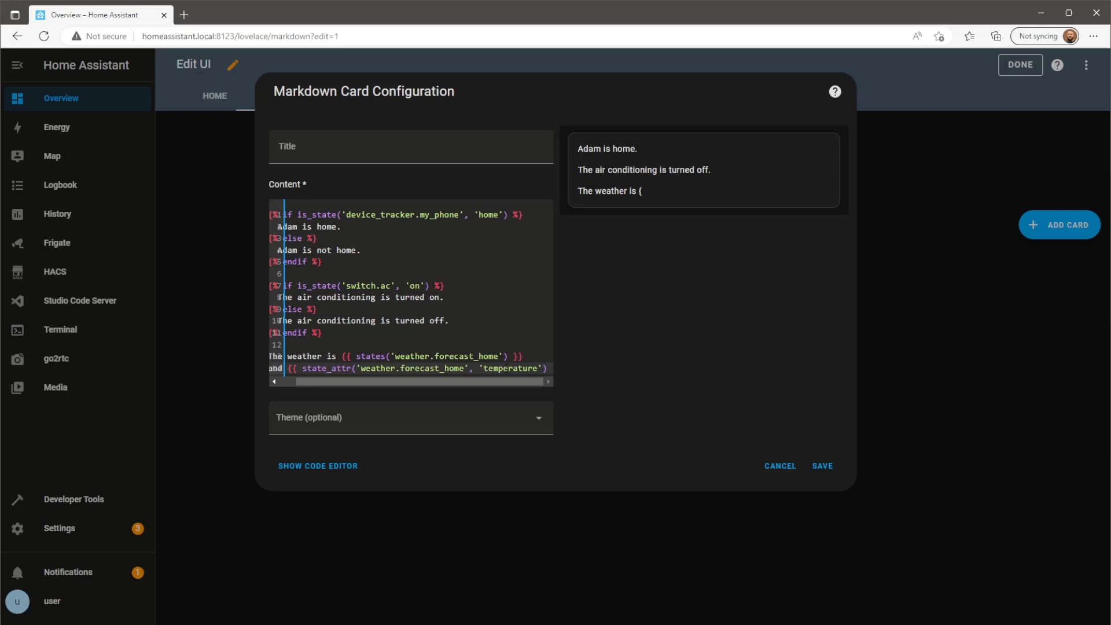
pyautogui.write(' }}')
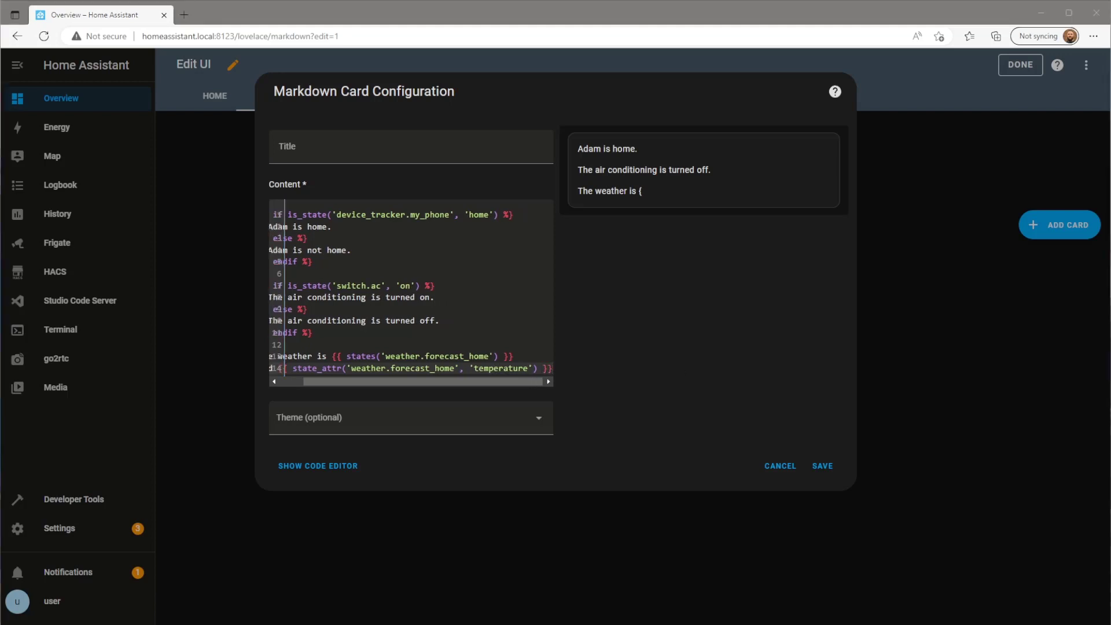
pyautogui.click(554, 370)
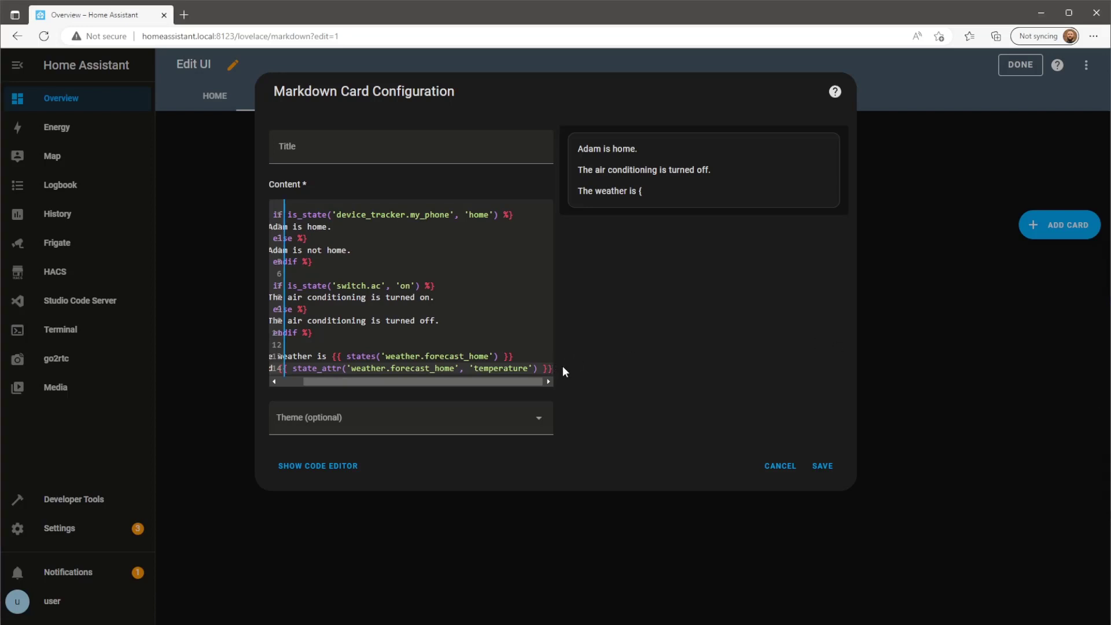
pyautogui.write('°C')
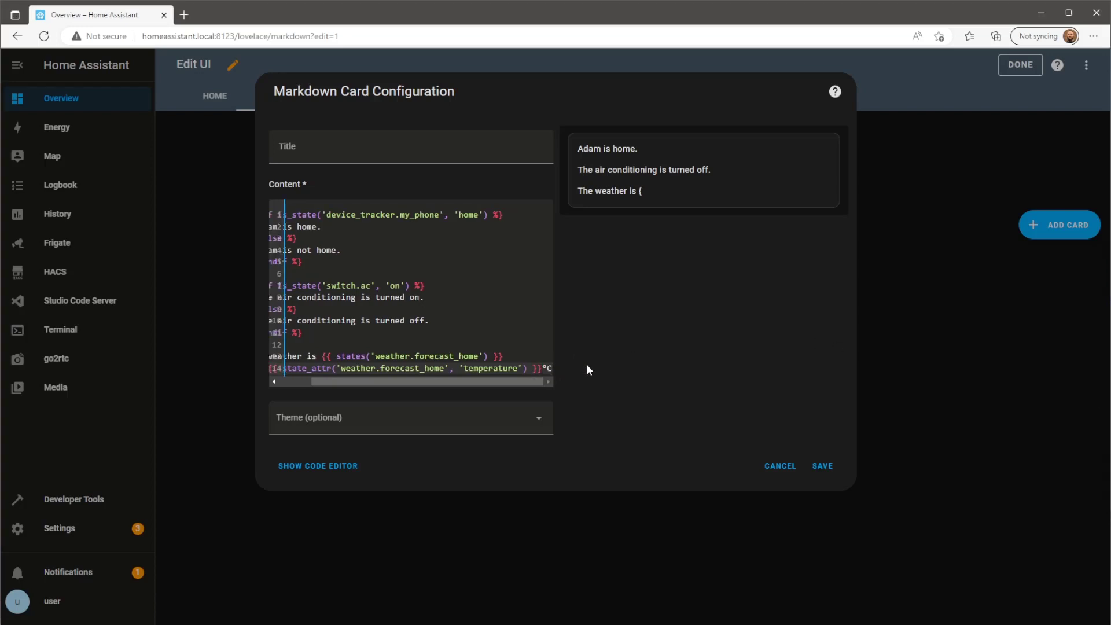
pyautogui.click(824, 465)
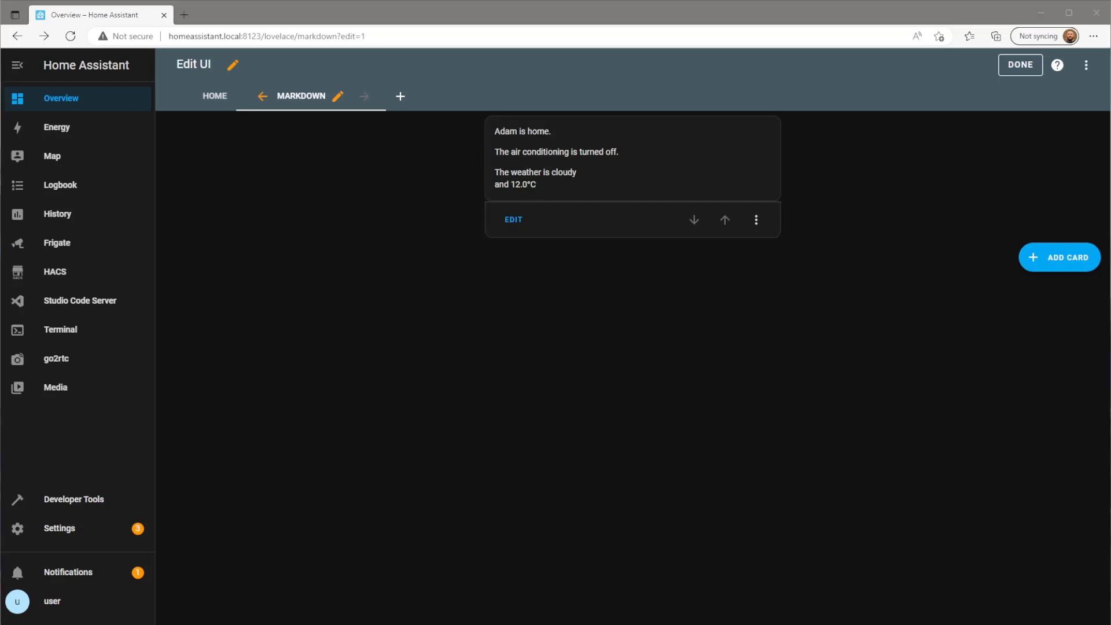
# Reopen the card for editing and insert a <center> tag on a new first line above all the content
pyautogui.click(513, 220)
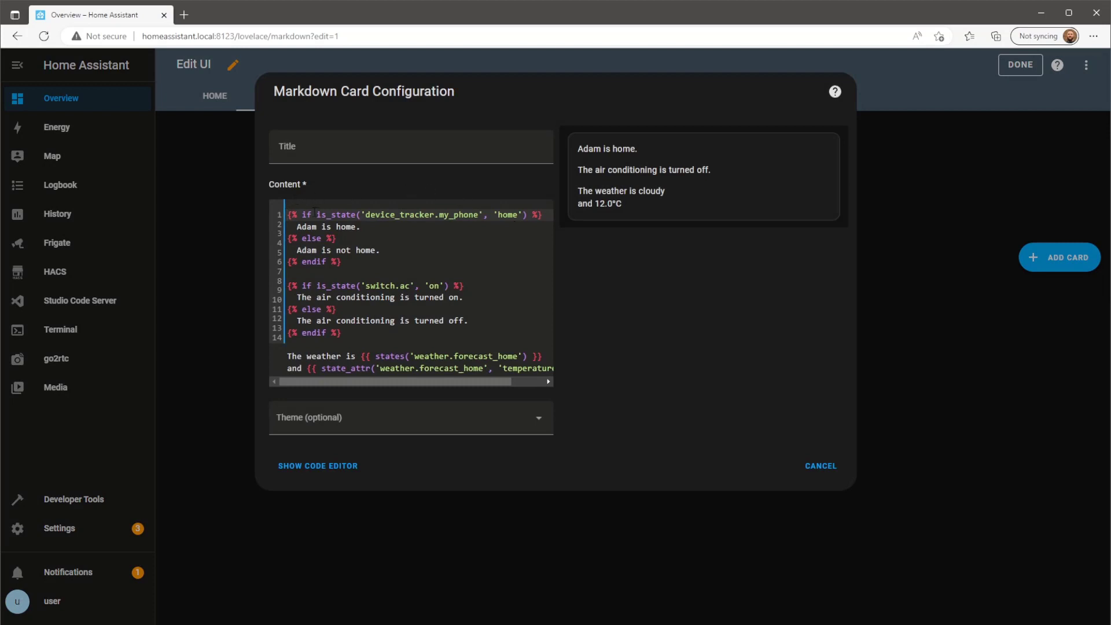
pyautogui.press('Return')
pyautogui.press('Up')
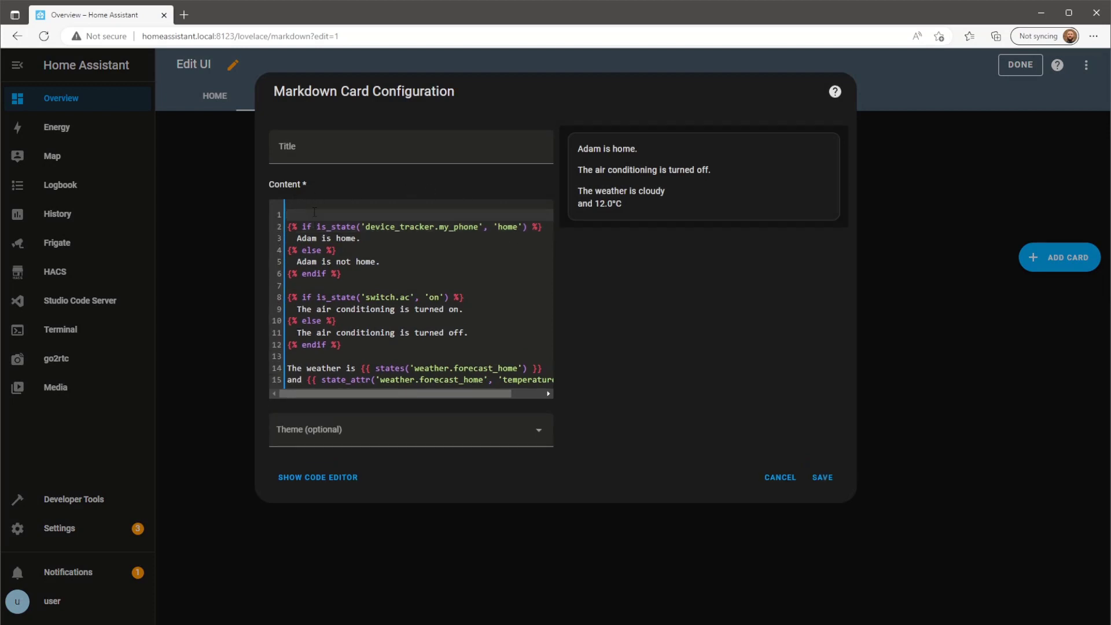
pyautogui.write('<cen')
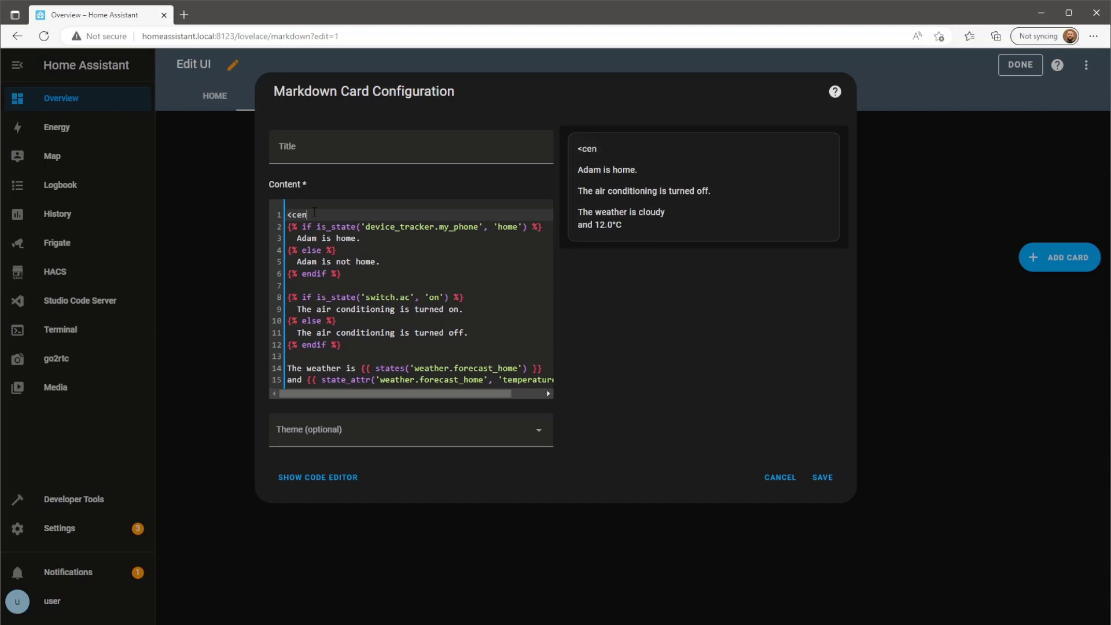
pyautogui.write('ter>')
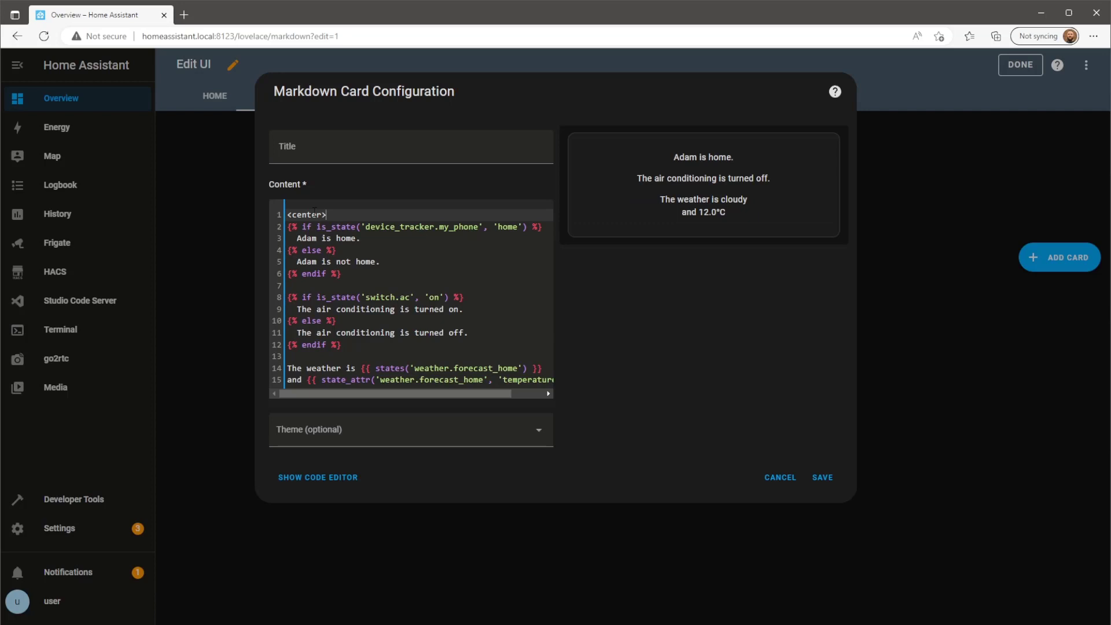
# Add <b> and <font size=6> tags directly after the <center> tag on the first line
pyautogui.write('<b>')
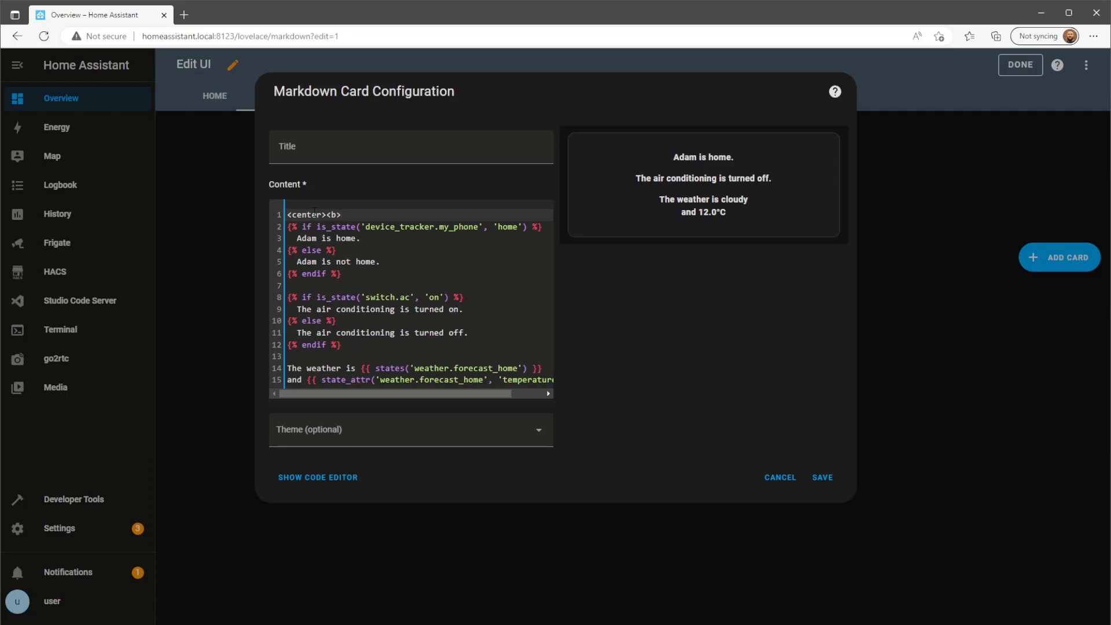
pyautogui.write('<font')
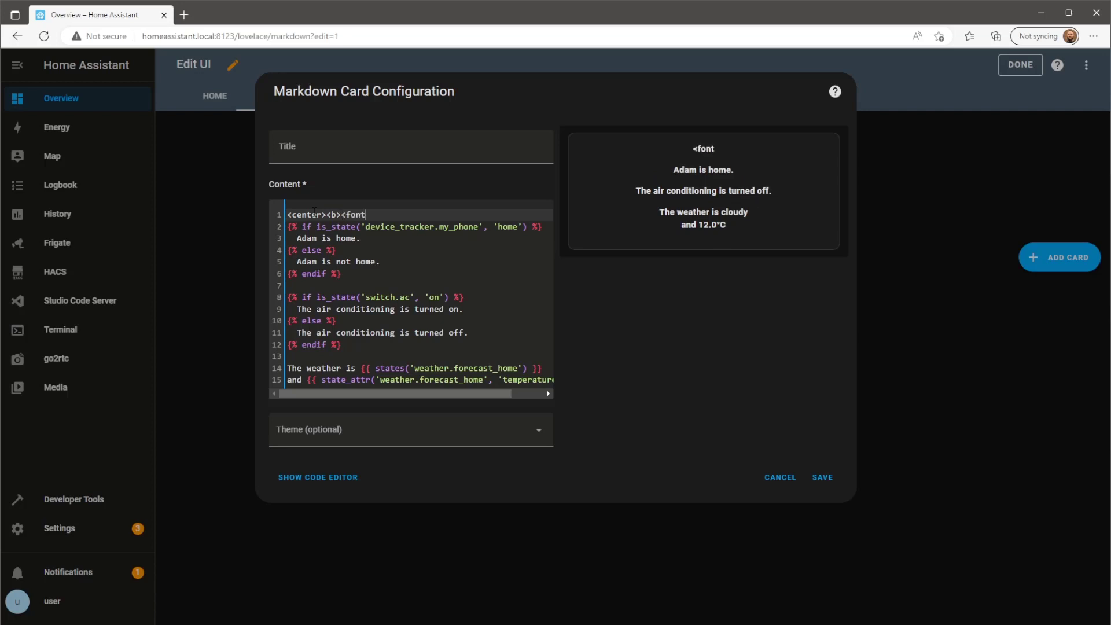
pyautogui.write(' size=6>')
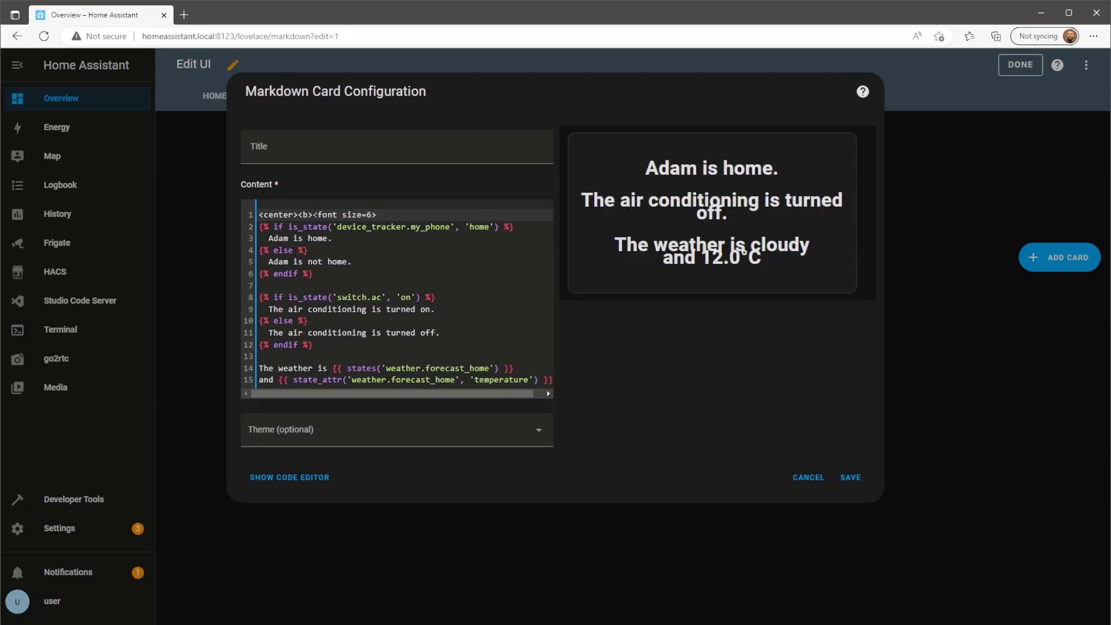
# Close the large bold text with </font></b> after an empty line below the presence block's {% endif %}
pyautogui.click(327, 277)
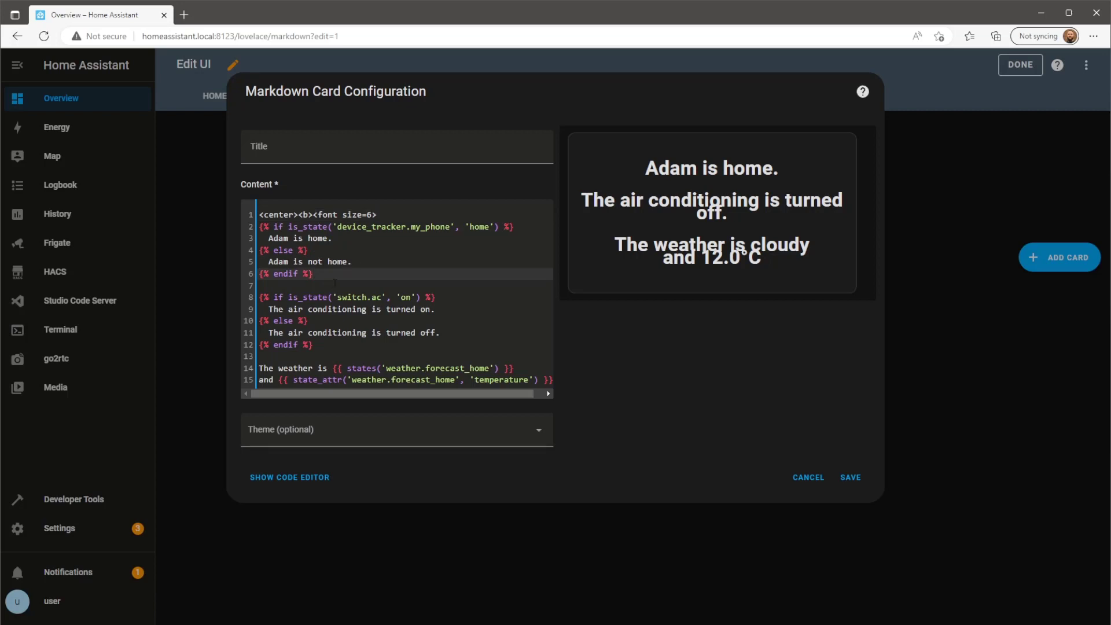
pyautogui.press('Return')
pyautogui.press('Return')
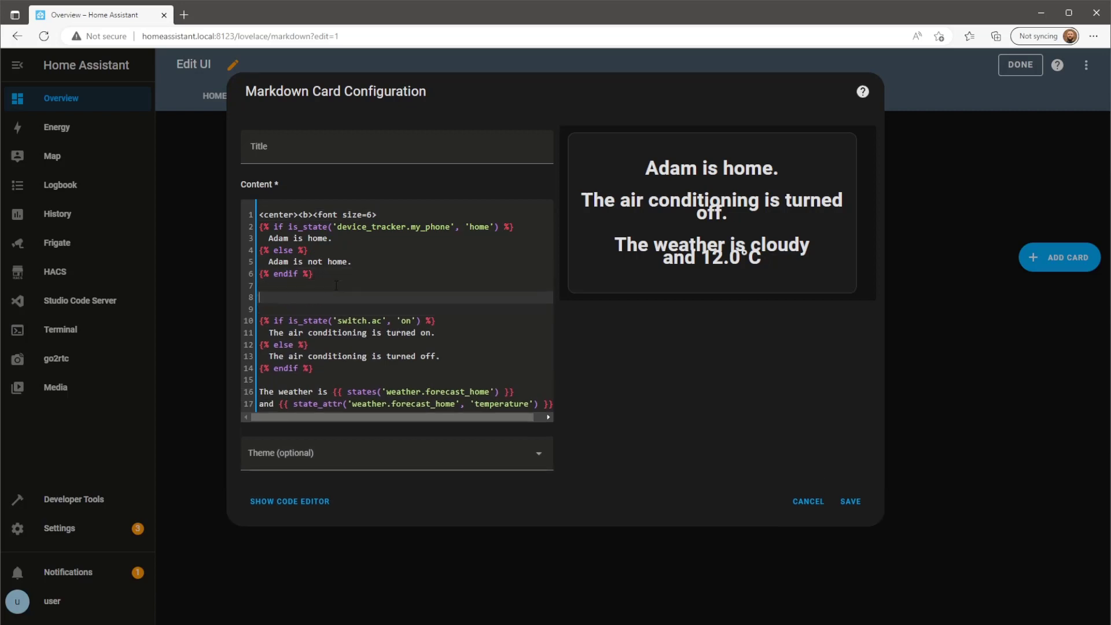
pyautogui.write('</font>')
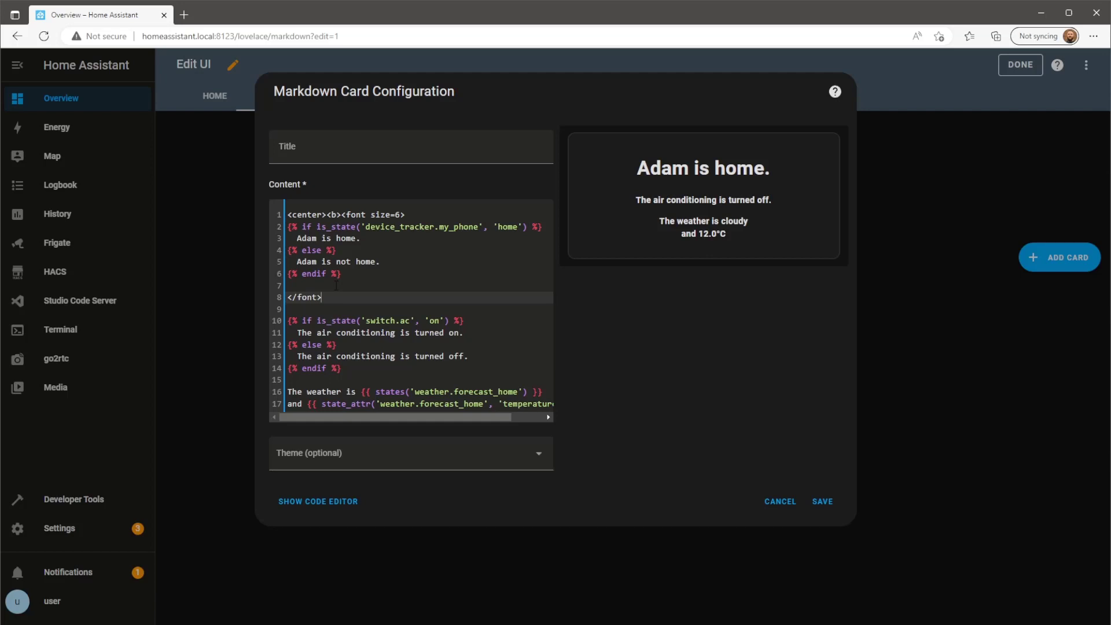
pyautogui.write('</b>')
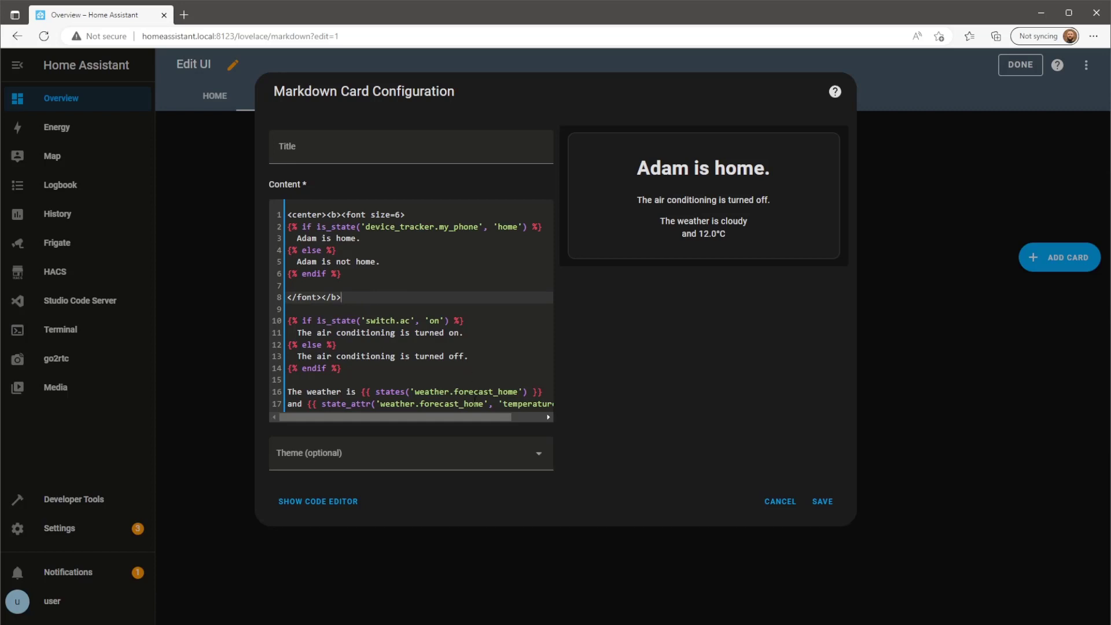
# Add a closing </center> tag at the end of the content, separated from the temperature line by an empty line
pyautogui.moveTo(484, 417); pyautogui.dragTo(515, 417)
pyautogui.click(551, 403)
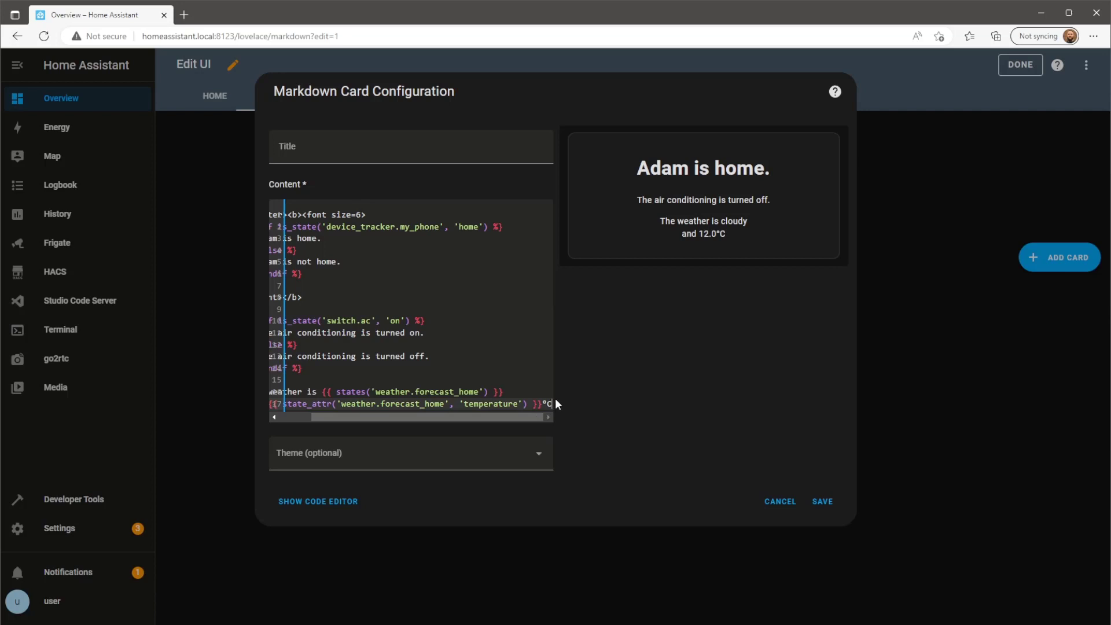
pyautogui.press('Return')
pyautogui.press('Return')
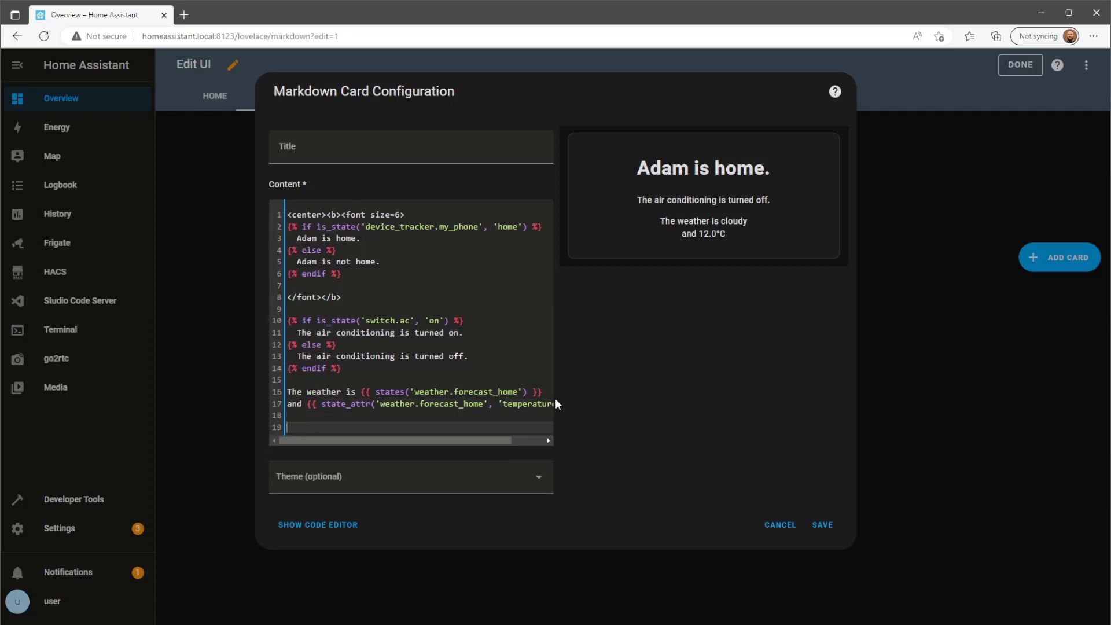
pyautogui.write('<')
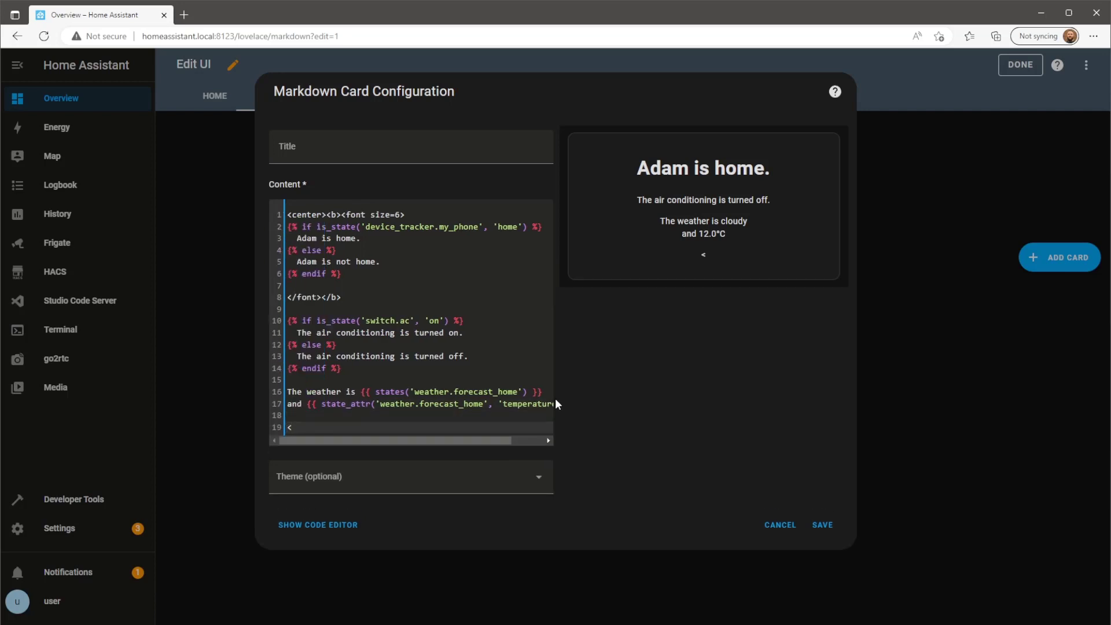
pyautogui.write('/cent')
pyautogui.write('>')
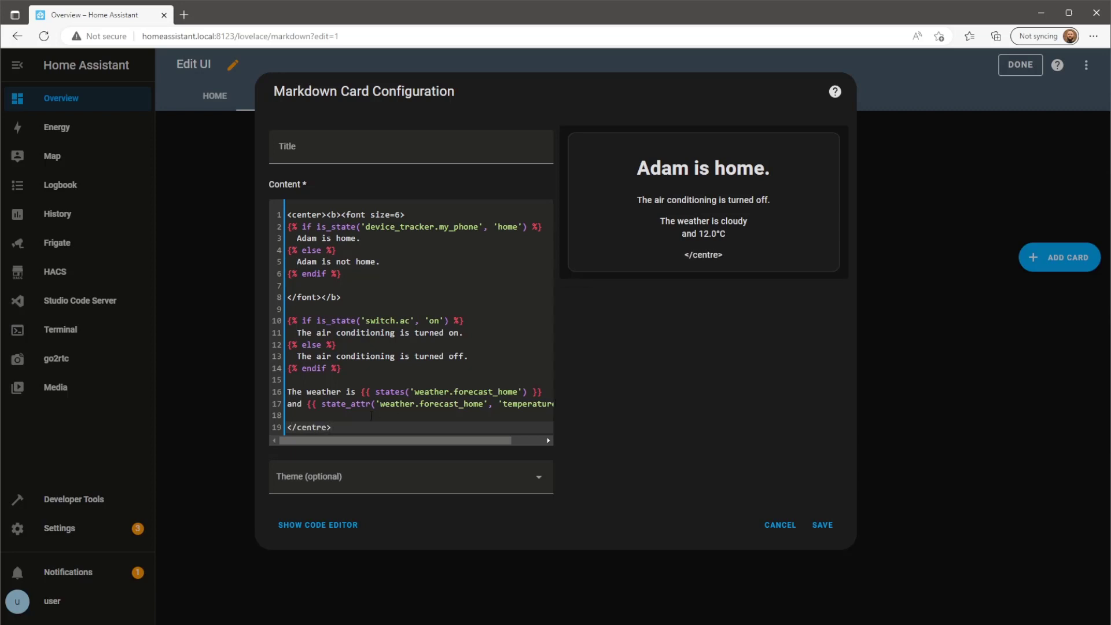
pyautogui.press('BackSpace')
pyautogui.press('BackSpace')
pyautogui.press('BackSpace')
pyautogui.press('BackSpace')
pyautogui.press('BackSpace')
pyautogui.press('BackSpace')
pyautogui.press('BackSpace')
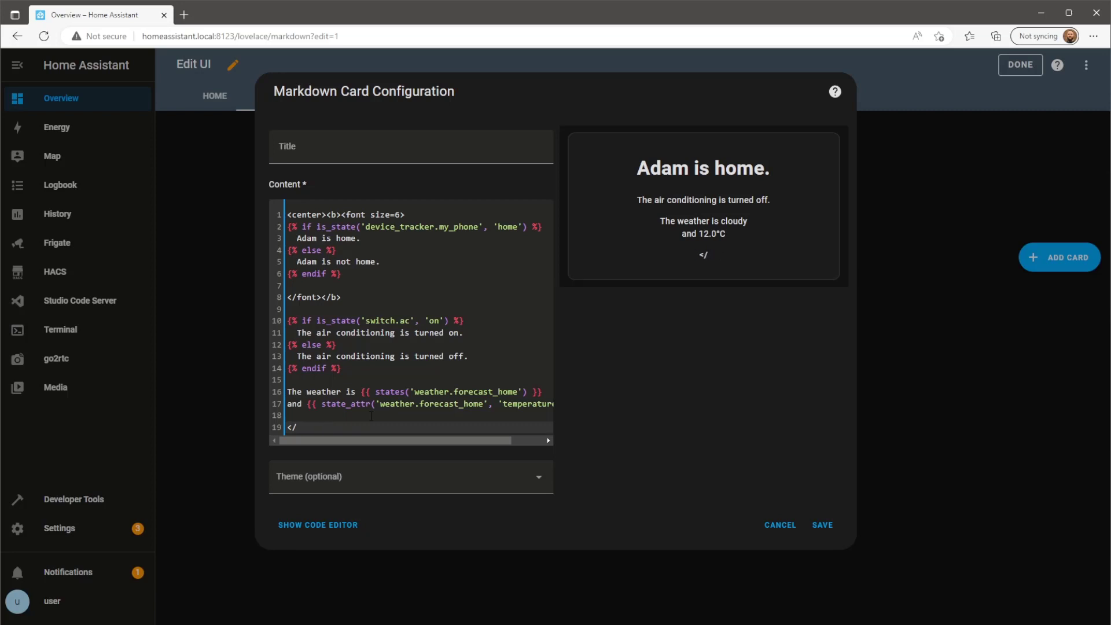
pyautogui.write('center>')
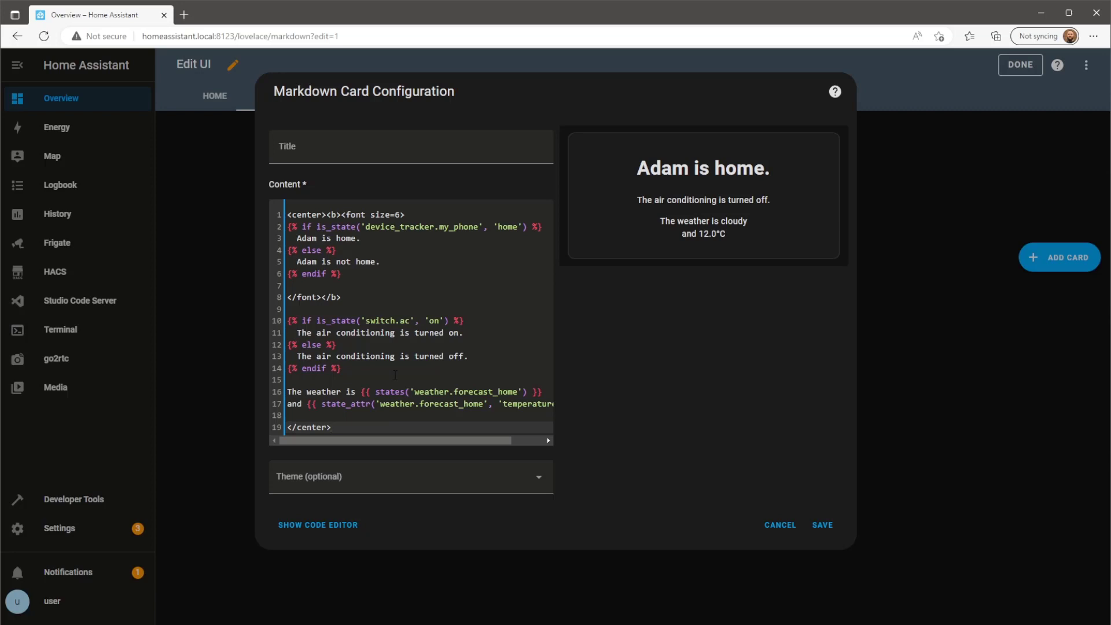
# Try out a line reading "test" below the </center> tag to check its alignment, and remove it again
pyautogui.press('Return')
pyautogui.press('Return')
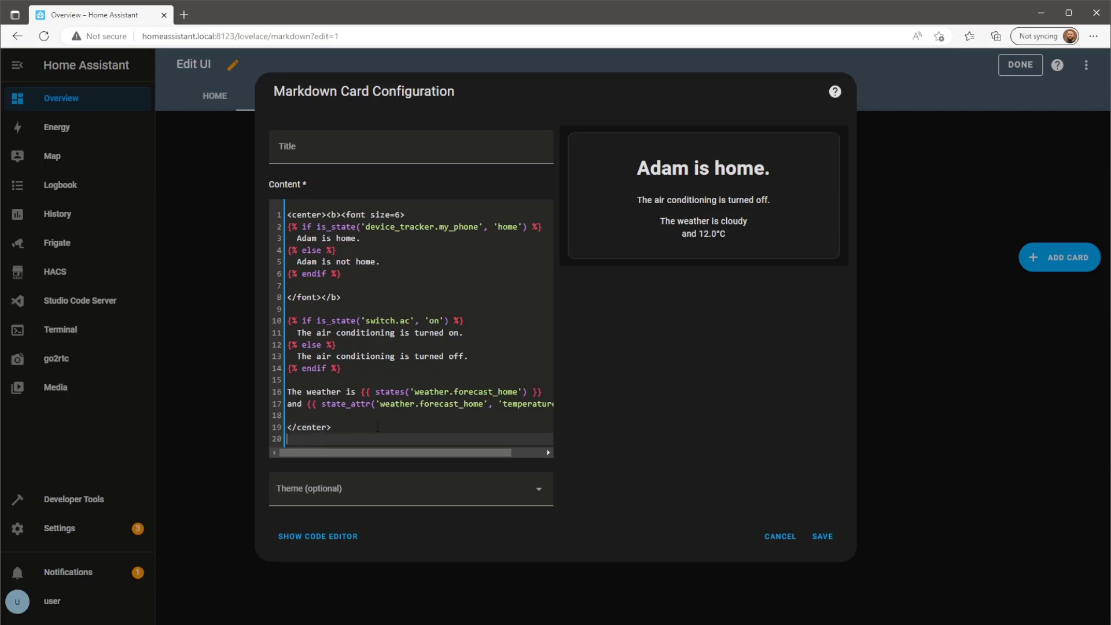
pyautogui.write('test')
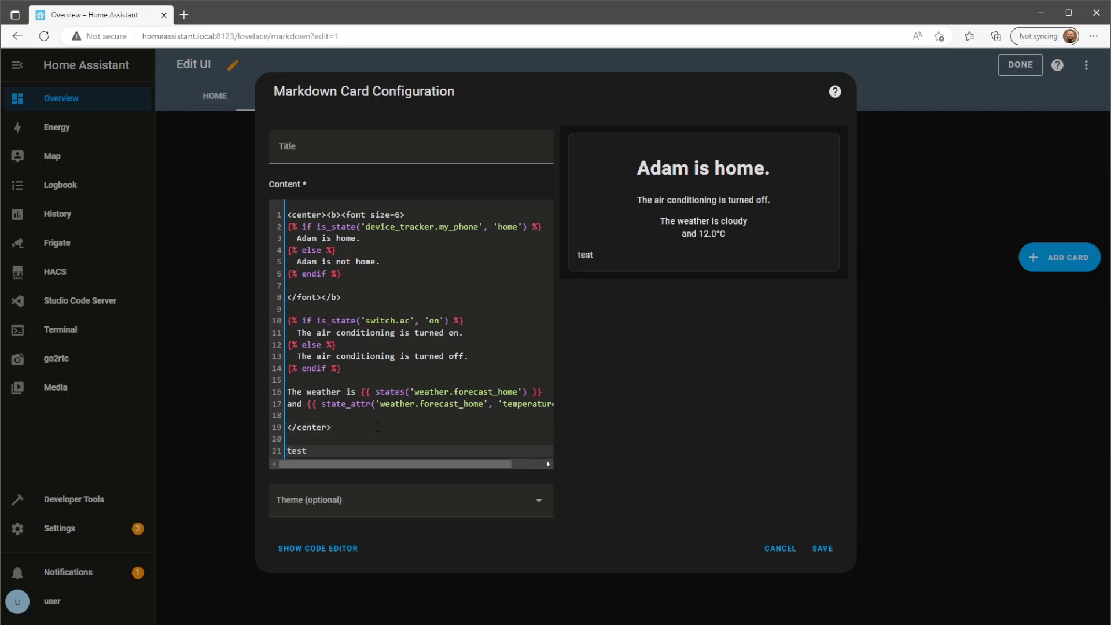
pyautogui.press('BackSpace')
pyautogui.press('BackSpace')
pyautogui.press('BackSpace')
pyautogui.press('BackSpace')
pyautogui.press('BackSpace')
pyautogui.press('BackSpace')
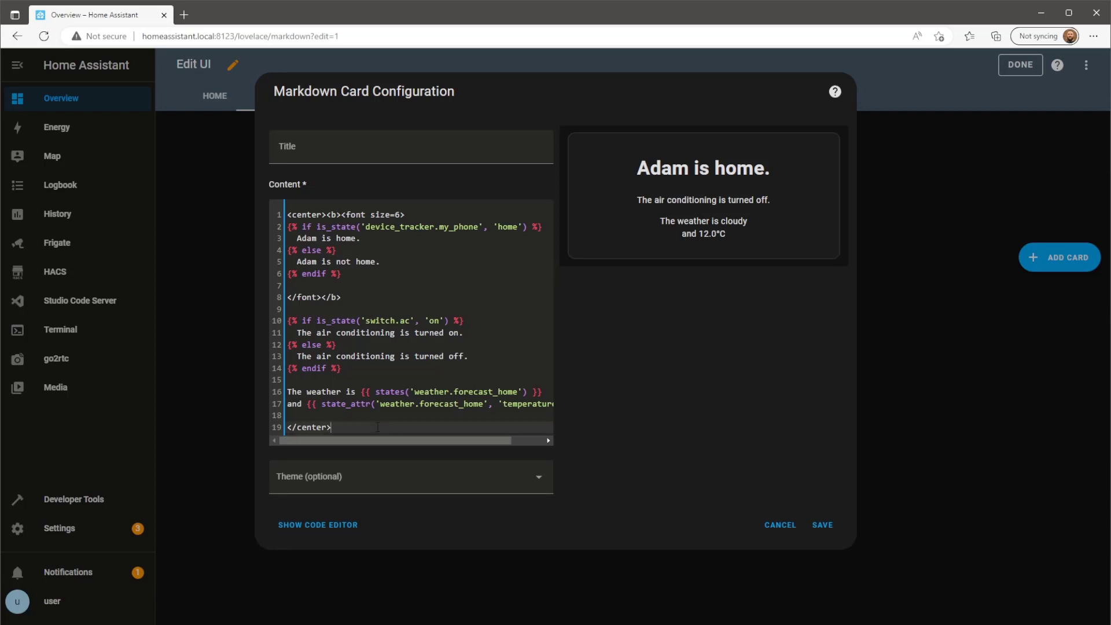
# Save the Markdown card, look at the existing card in the Home view and return to the Markdown view
pyautogui.click(816, 523)
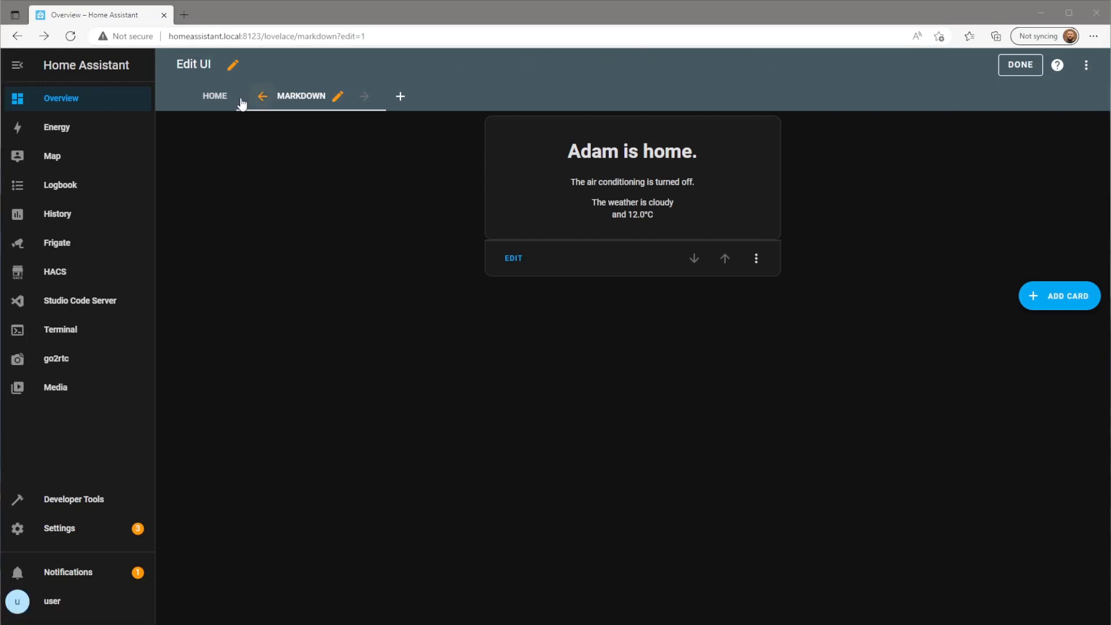
pyautogui.click(222, 103)
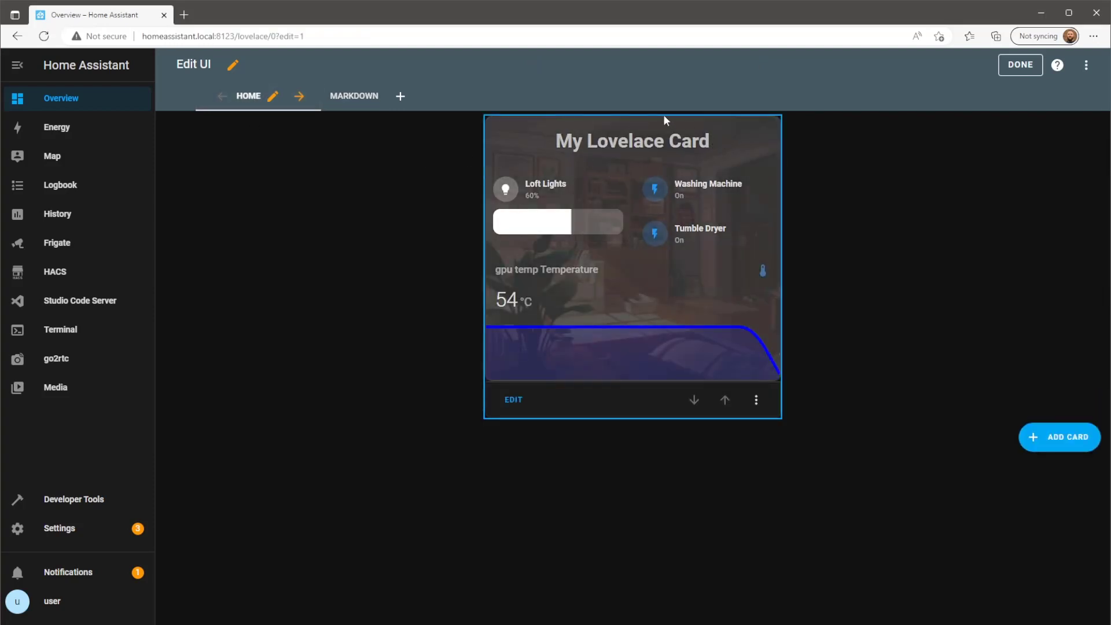
pyautogui.click(359, 98)
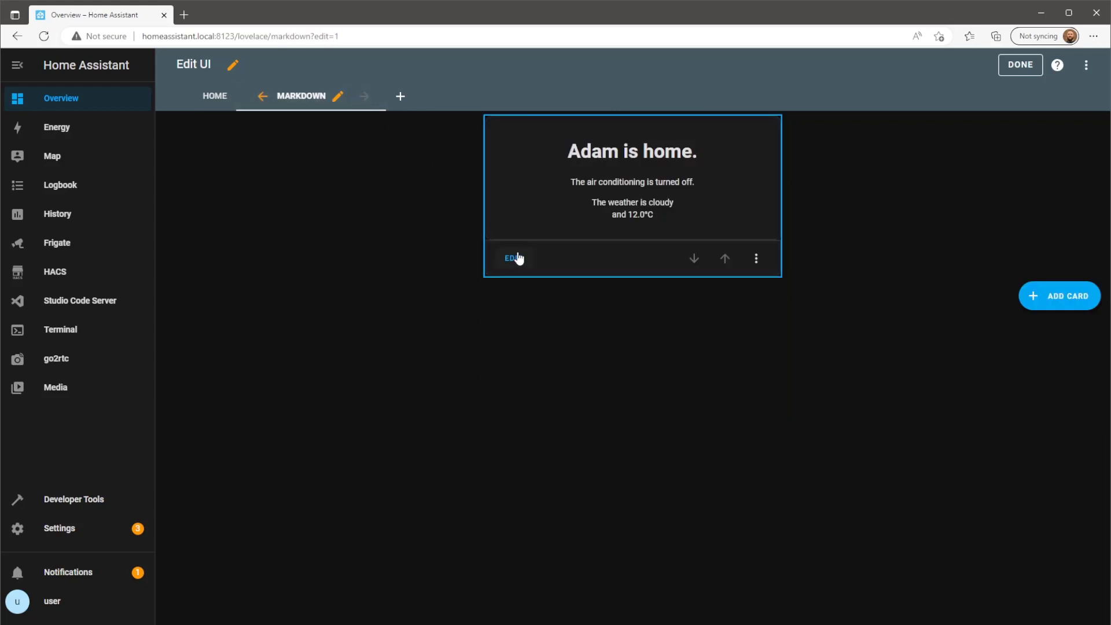
# Reopen the Markdown card in the code editor and append card_mod: with an indented style: | line below the content
pyautogui.click(513, 259)
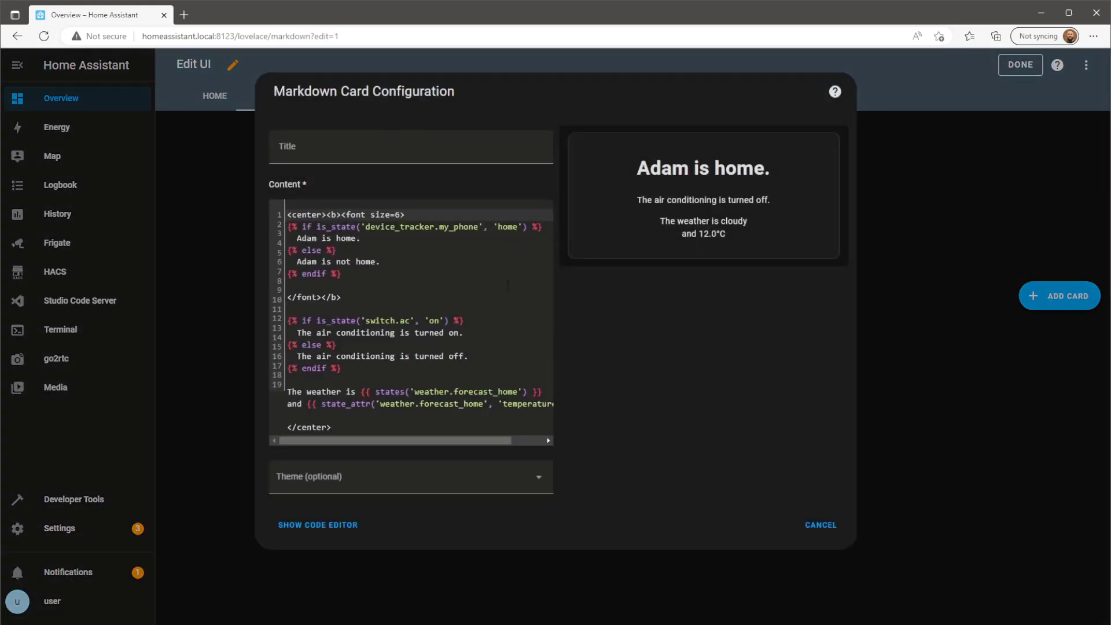
pyautogui.click(347, 524)
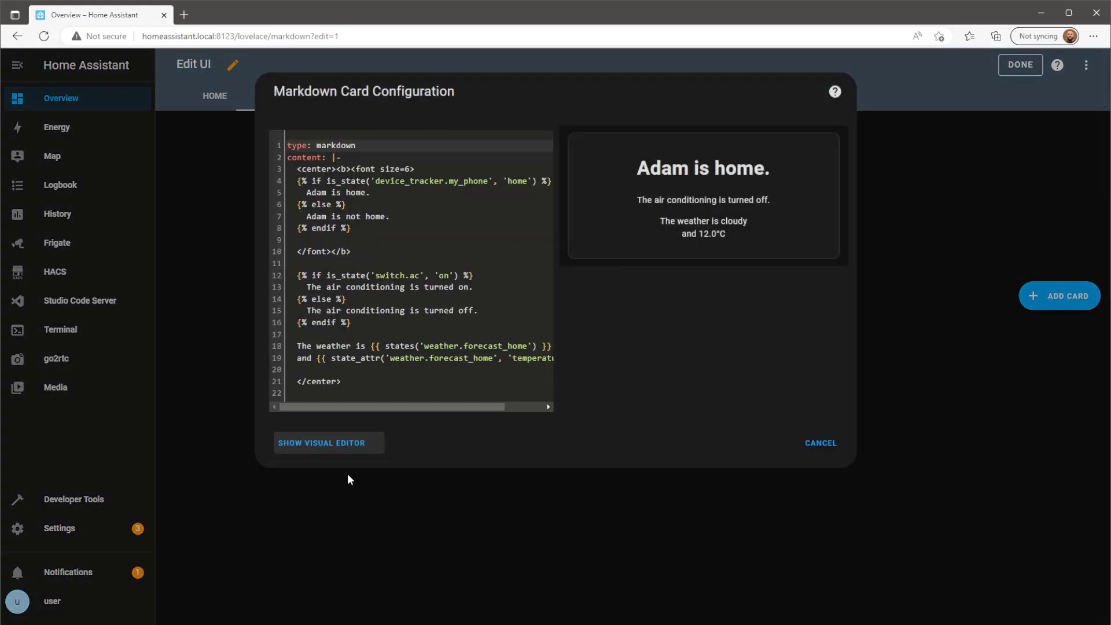
pyautogui.click(348, 397)
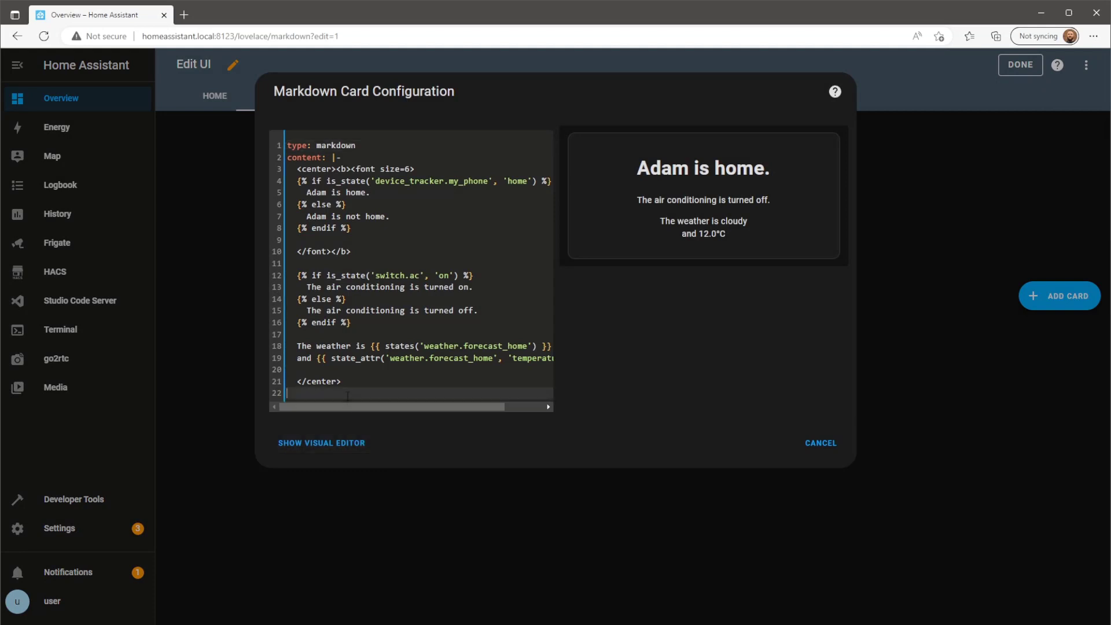
pyautogui.write('card')
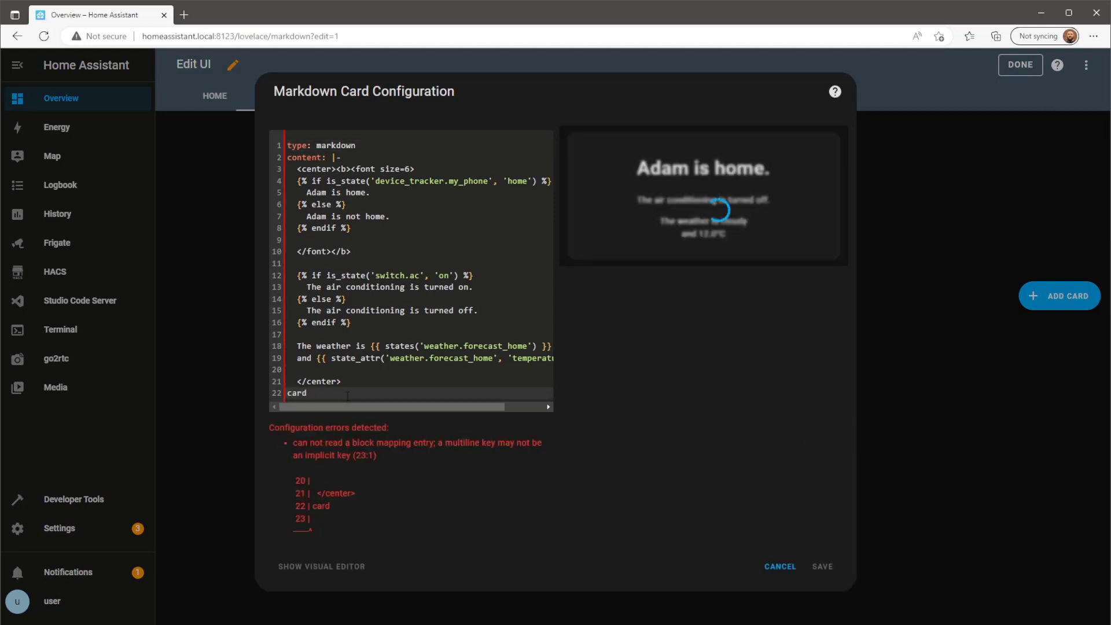
pyautogui.write('_mod:')
pyautogui.press('Return')
pyautogui.write('style')
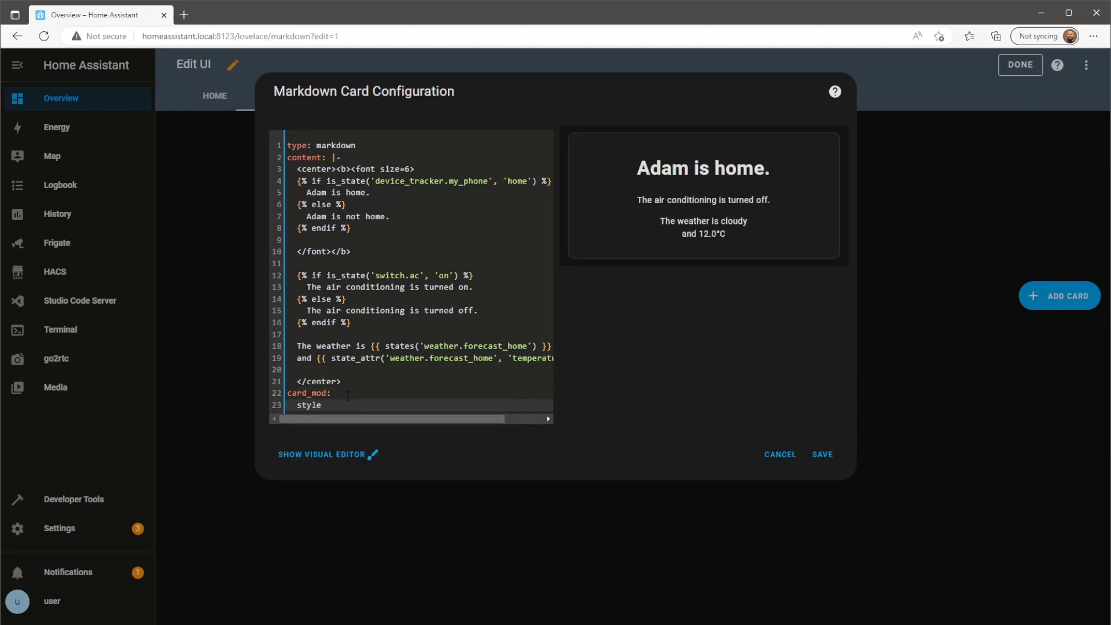
pyautogui.write(': |')
pyautogui.press('Return')
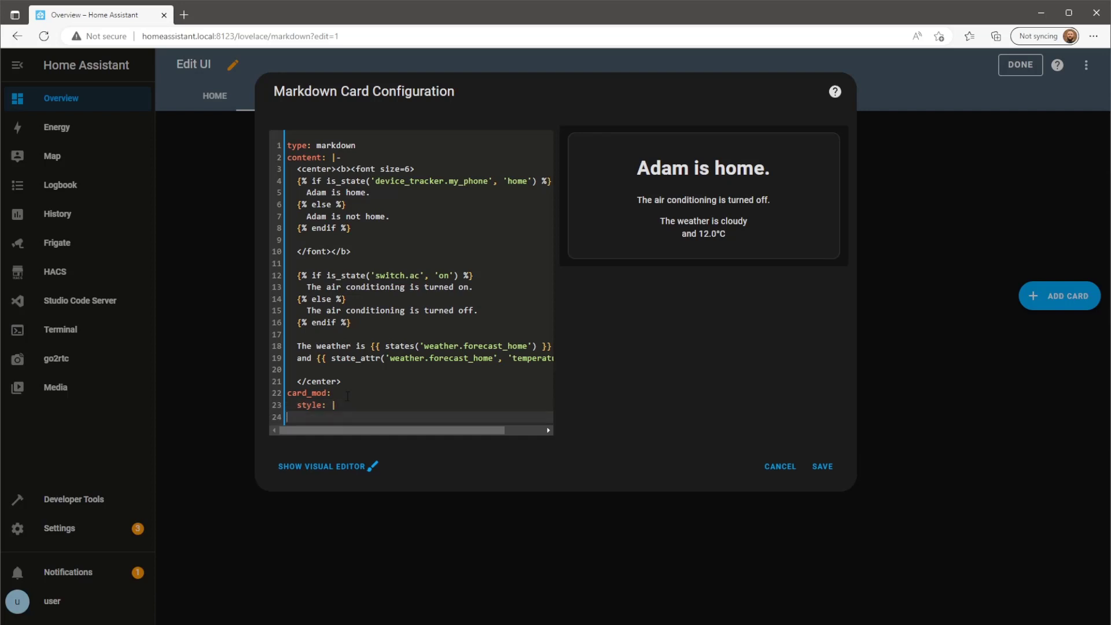
# Add an ha-card rule under style with background: transparent; and border-style: none; enclosed in braces
pyautogui.write('ha-card')
pyautogui.press('Return')
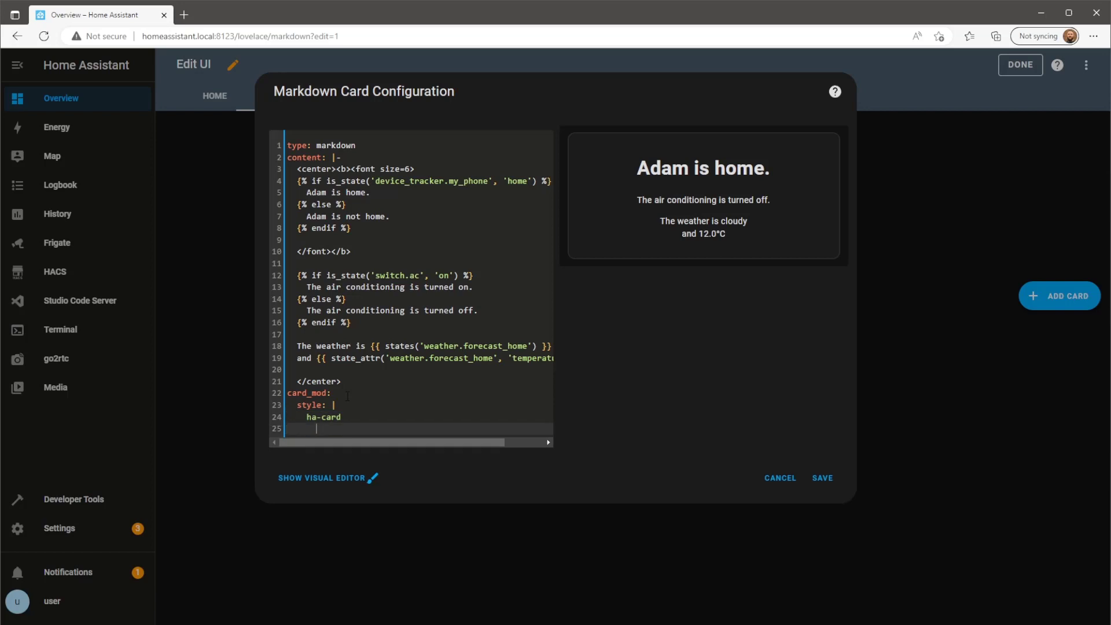
pyautogui.write('{background: transparent;')
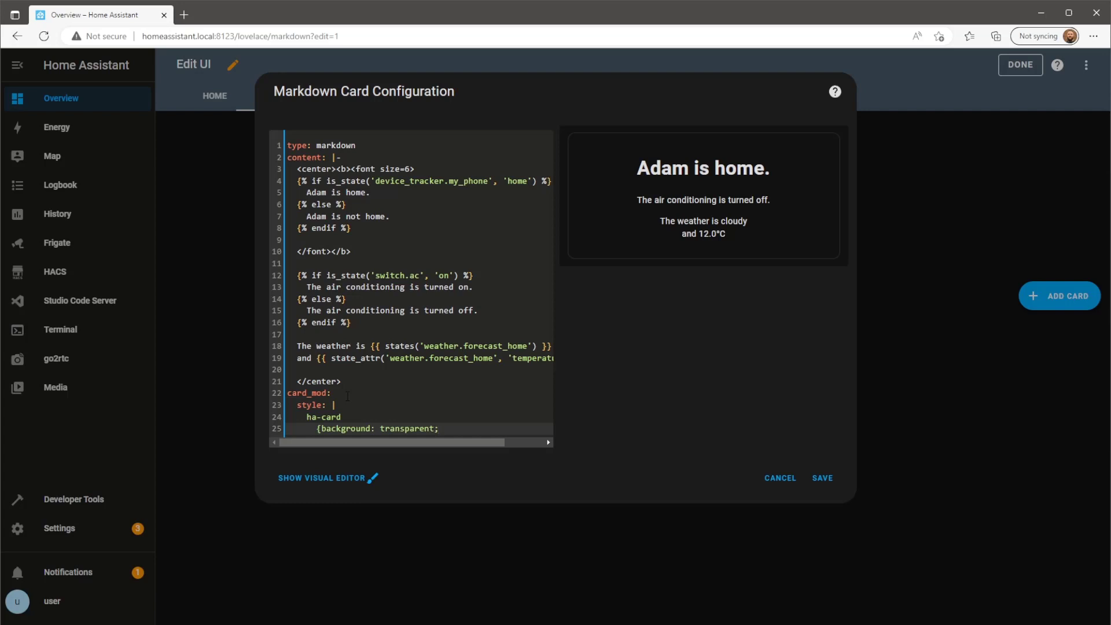
pyautogui.press('Return')
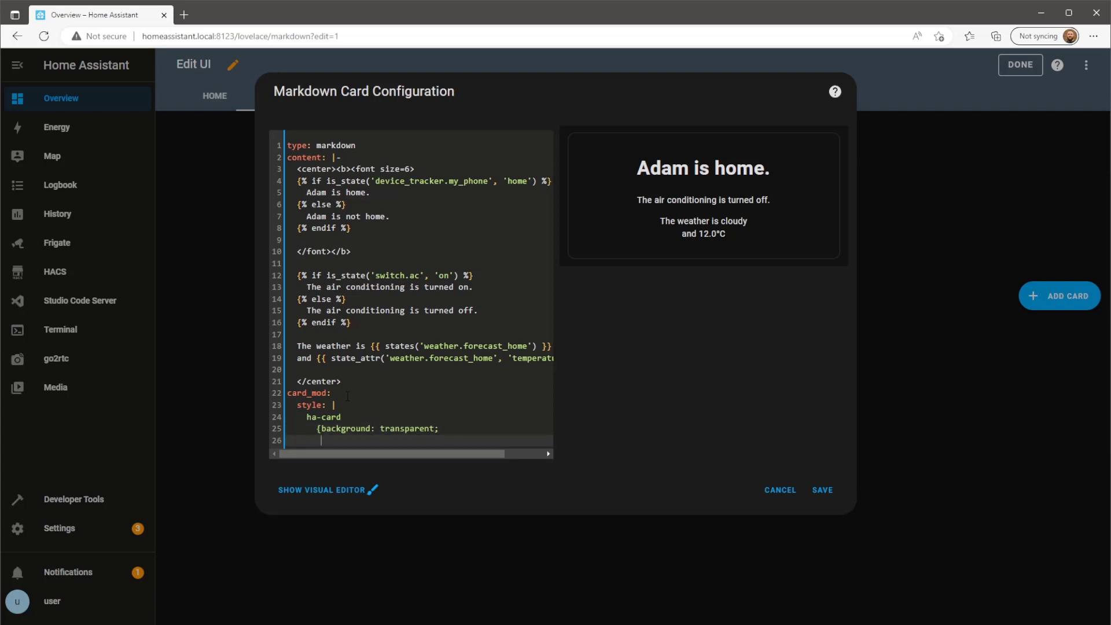
pyautogui.write('border-style: none')
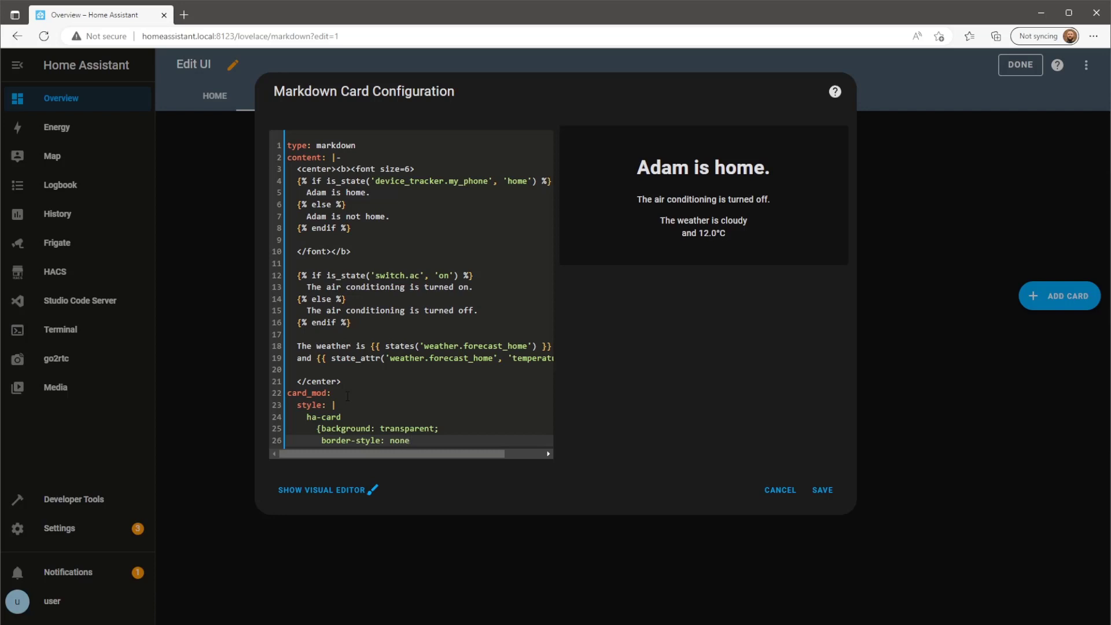
pyautogui.write(';')
pyautogui.press('Return')
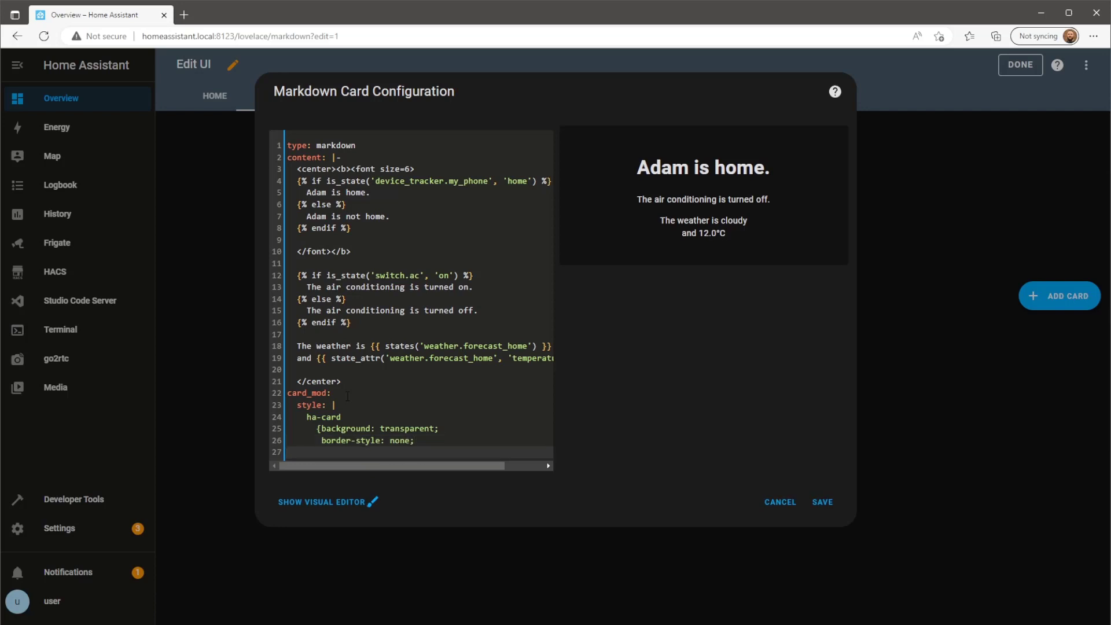
pyautogui.write('}')
# Copy the card's entire YAML code to the clipboard and save the card
pyautogui.moveTo(349, 455); pyautogui.dragTo(274, 146)
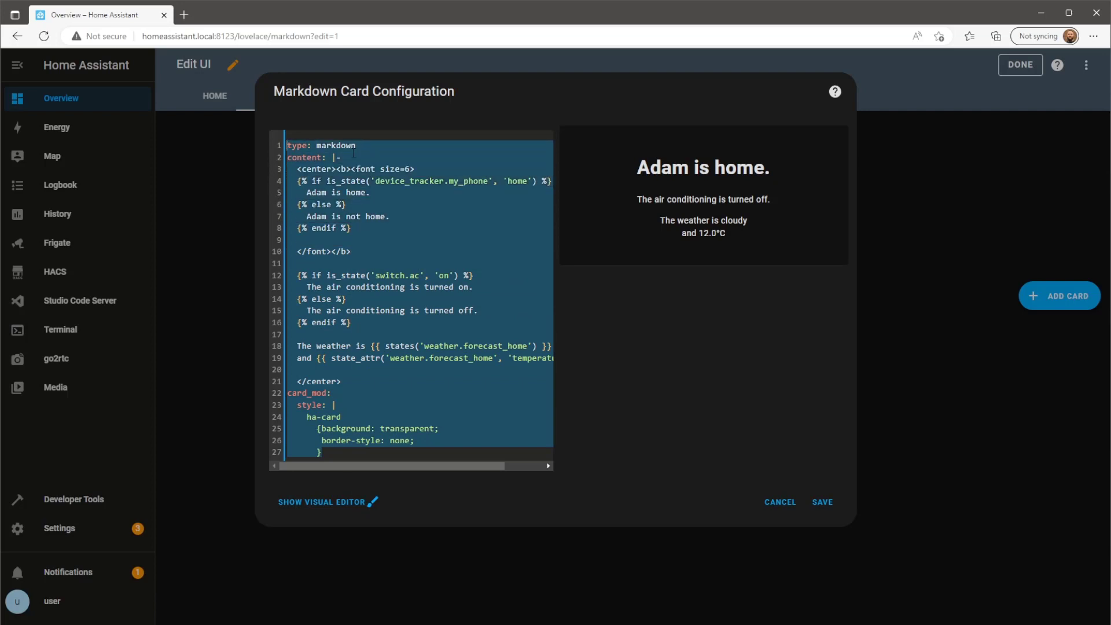
pyautogui.rightClick(354, 154)
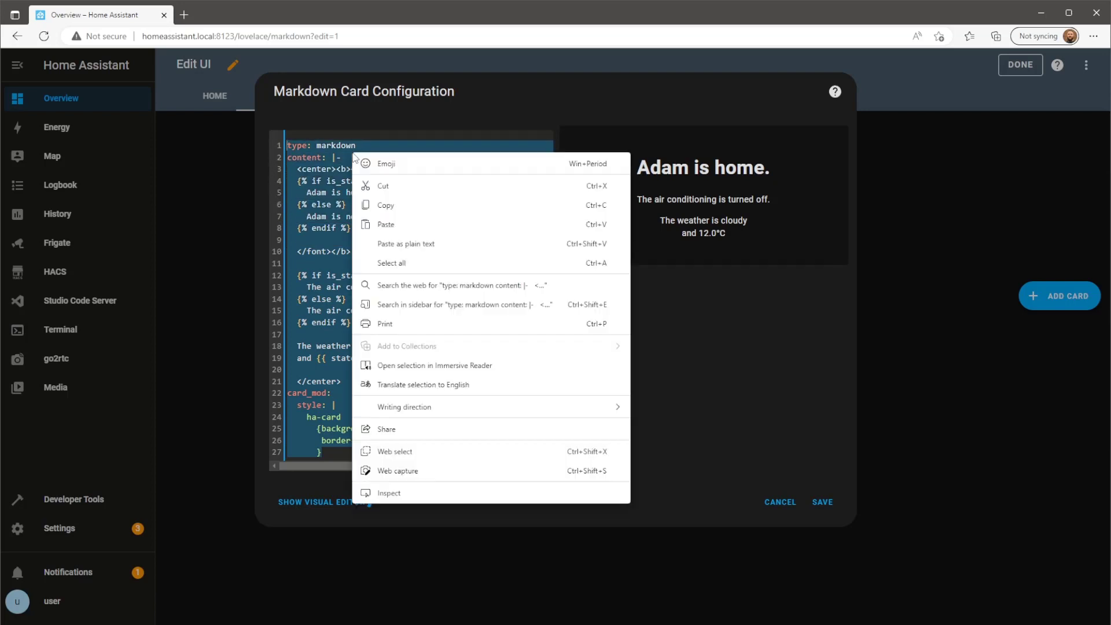
pyautogui.click(399, 206)
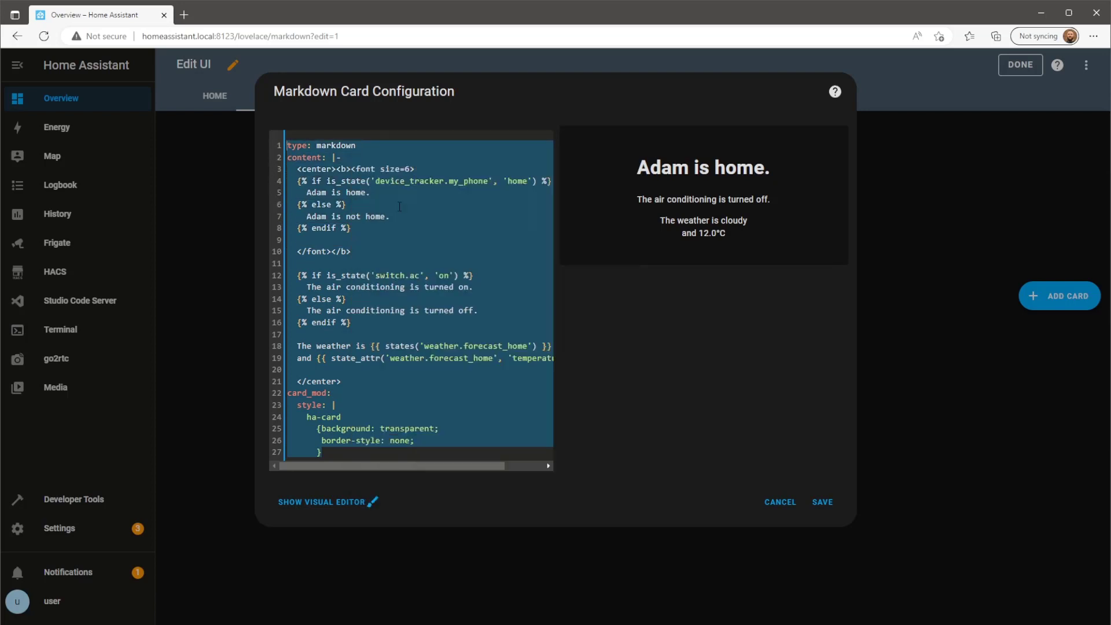
pyautogui.click(823, 502)
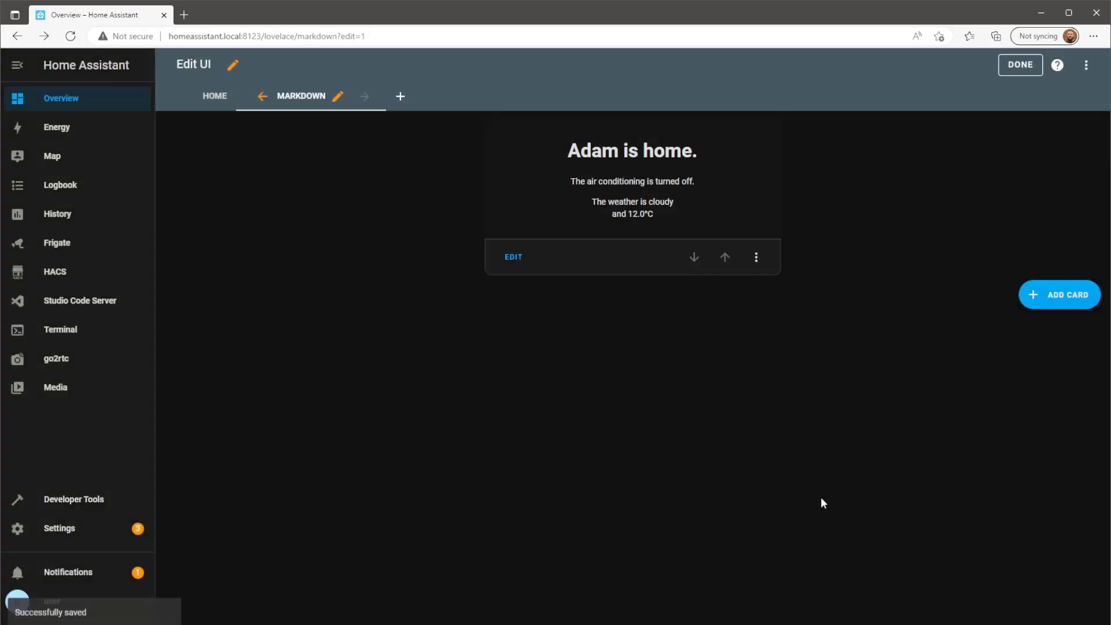
# Open the Home view's existing card for editing and delete its Markdown block, including content and card_mod styling, from the nested cards list
pyautogui.click(213, 98)
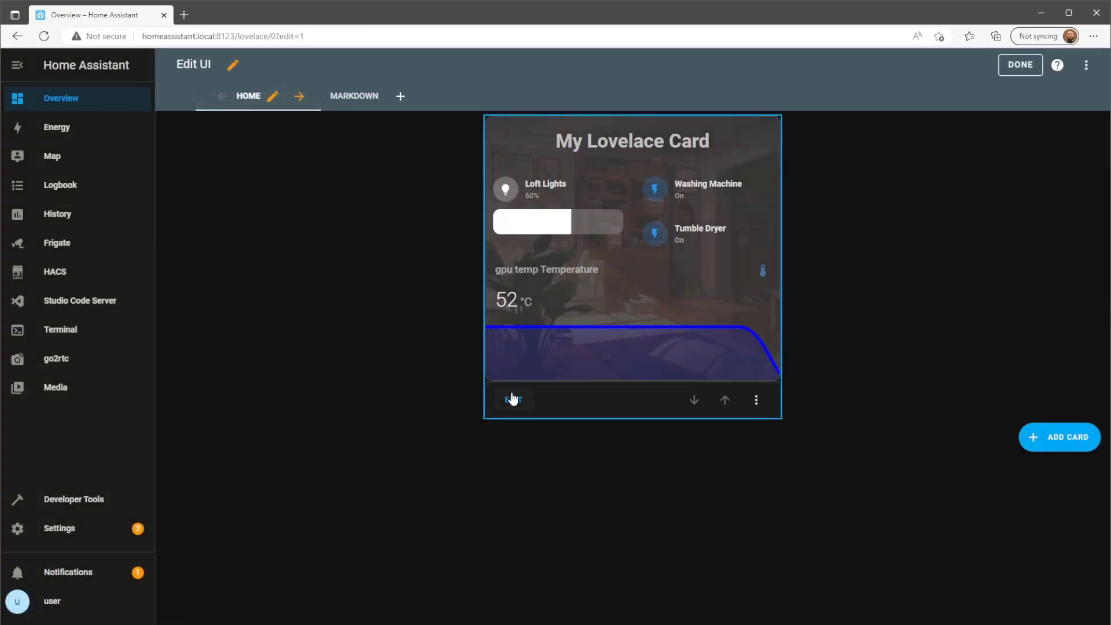
pyautogui.click(517, 406)
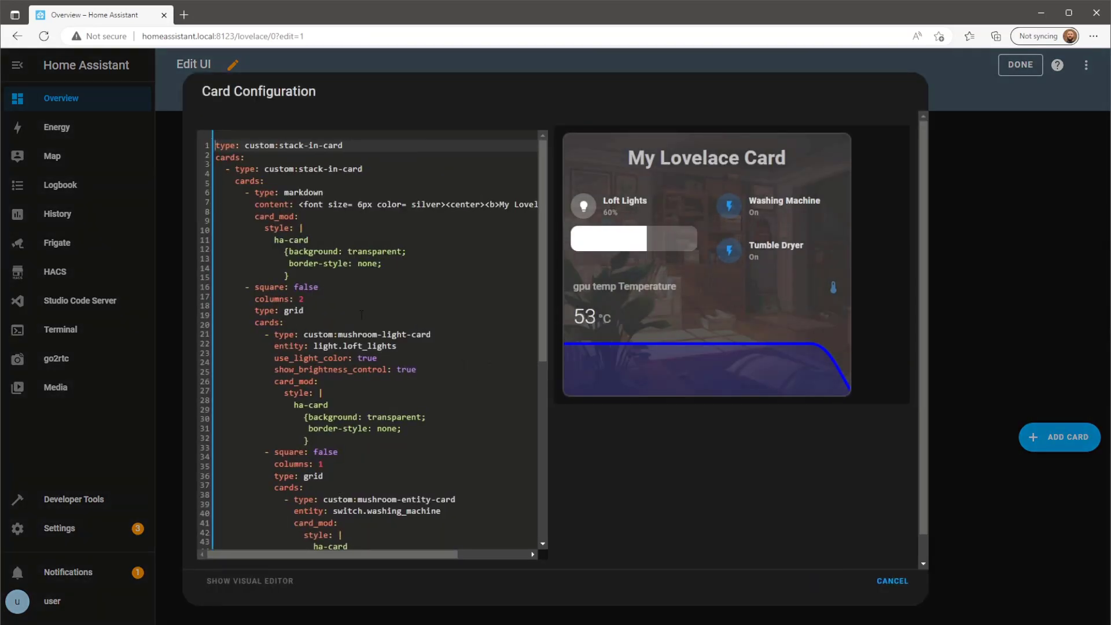
pyautogui.click(313, 275)
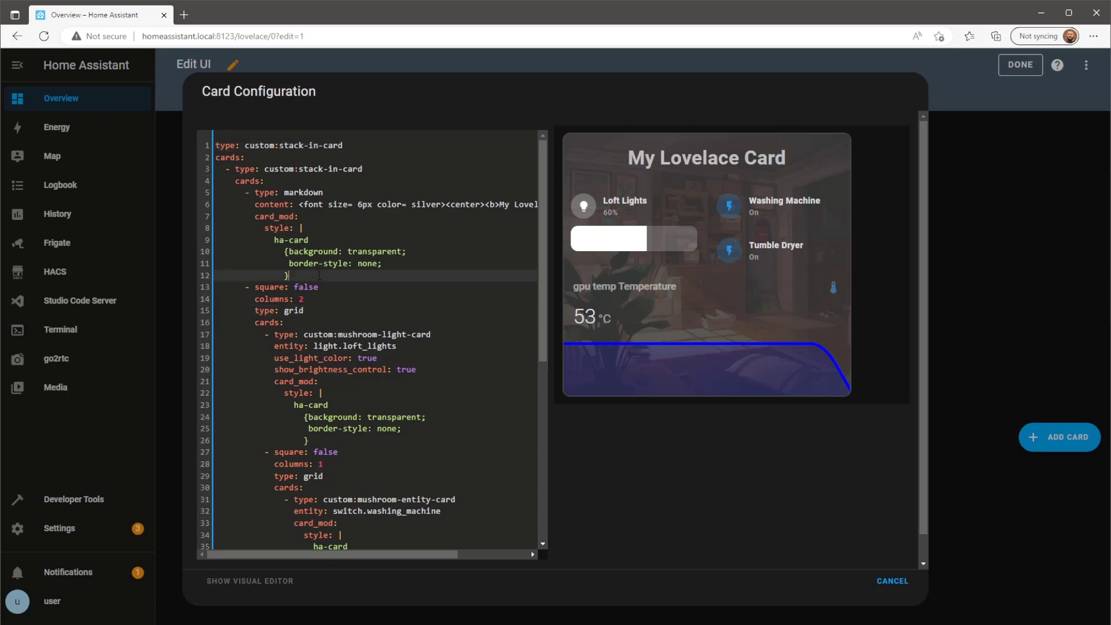
pyautogui.moveTo(319, 276); pyautogui.dragTo(208, 195)
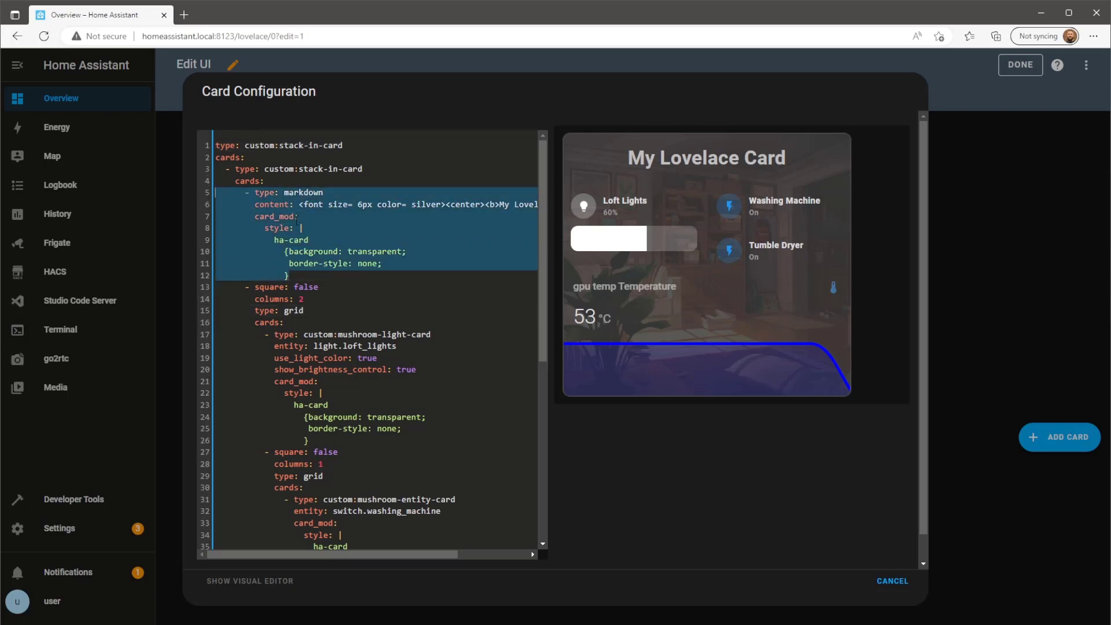
pyautogui.press('Delete')
# Add blank lines below the nested cards: line and paste the copied Markdown card code there, above the square: false grid
pyautogui.press('Return')
pyautogui.press('Return')
pyautogui.press('Return')
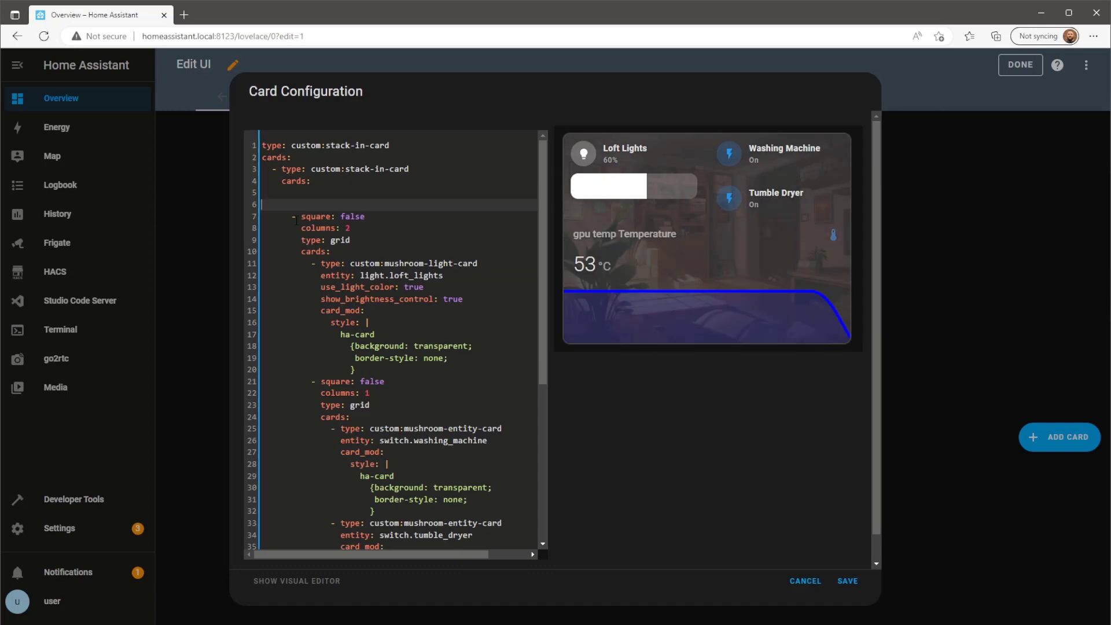
pyautogui.press('Up')
pyautogui.press('Up')
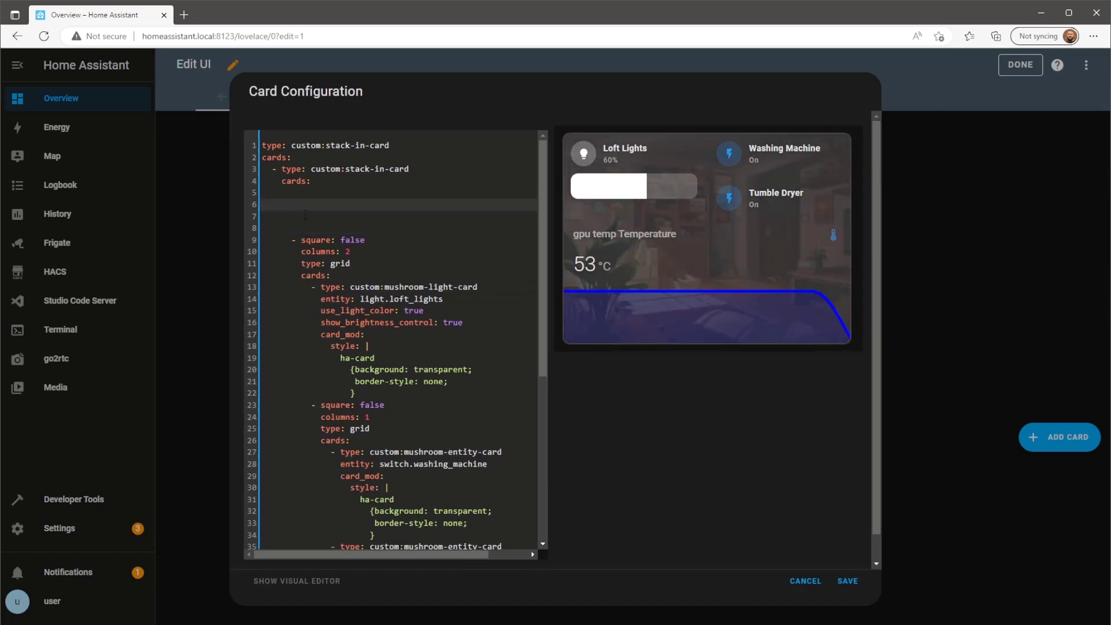
pyautogui.rightClick(314, 208)
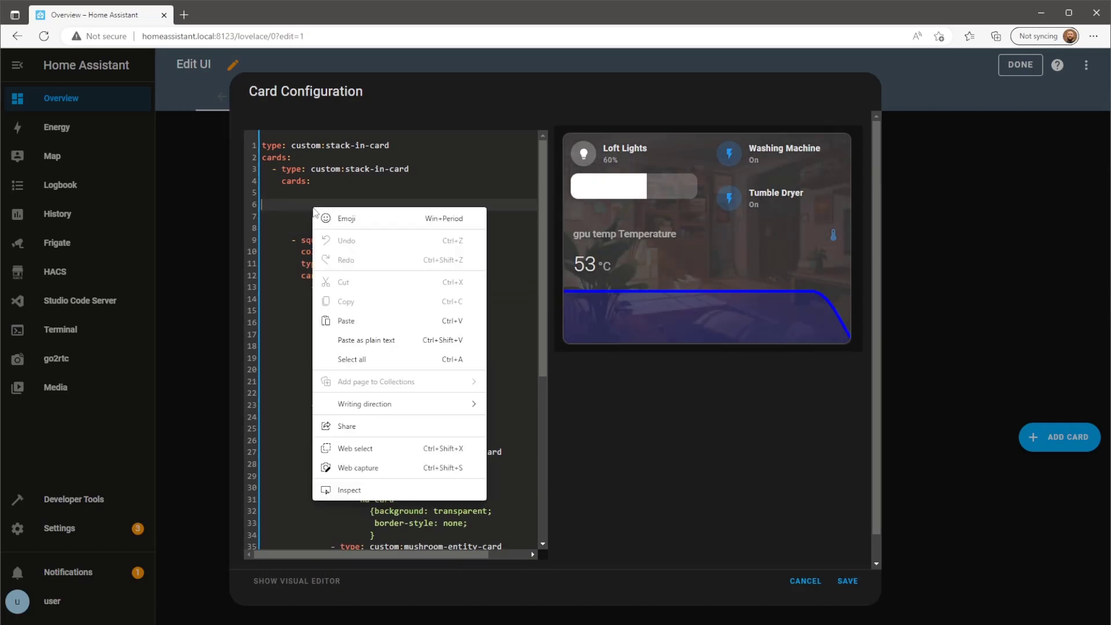
pyautogui.click(360, 322)
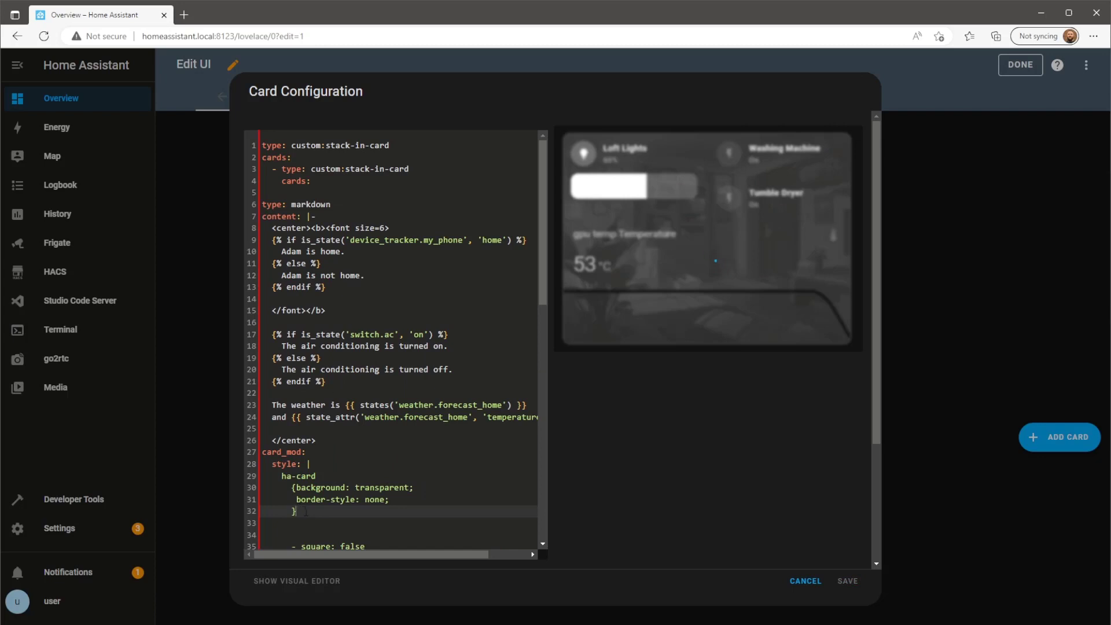
# Indent the whole pasted Markdown block four levels under the nested cards: line and put a list dash before type: markdown
pyautogui.moveTo(309, 512); pyautogui.dragTo(247, 208)
pyautogui.press('Tab')
pyautogui.press('Tab')
pyautogui.press('Tab')
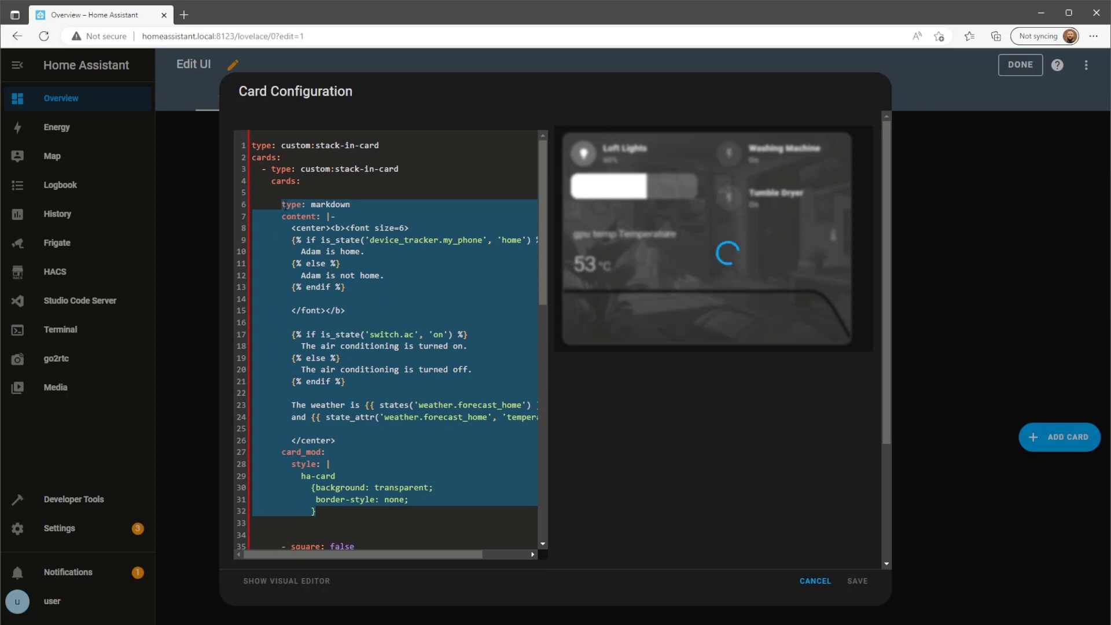
pyautogui.press('Tab')
pyautogui.click(295, 203)
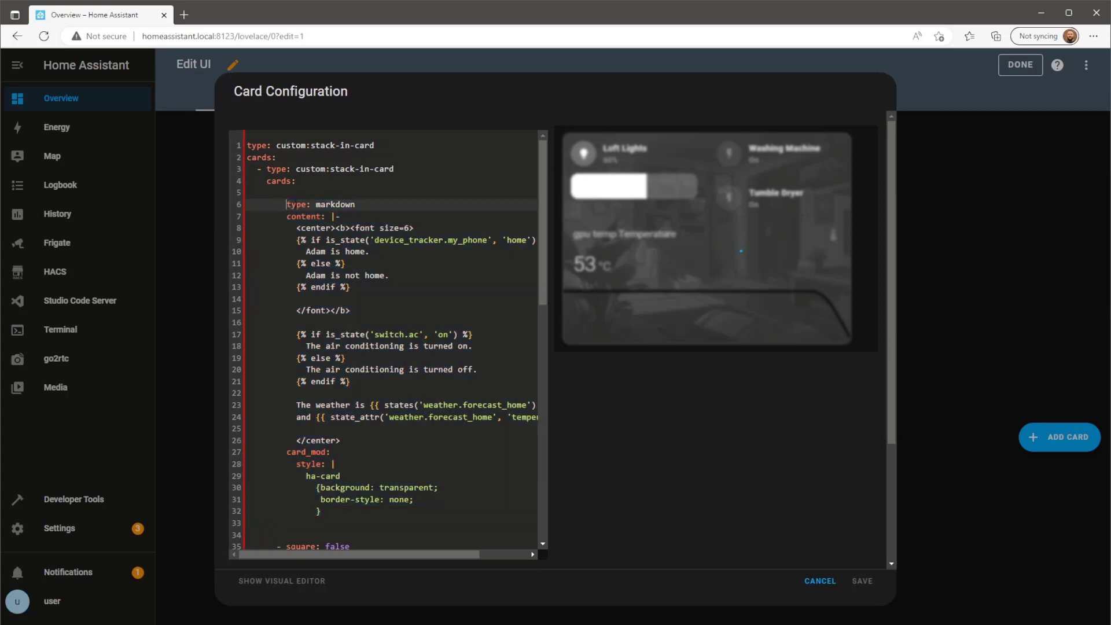
pyautogui.press('BackSpace')
pyautogui.press('BackSpace')
pyautogui.write('-')
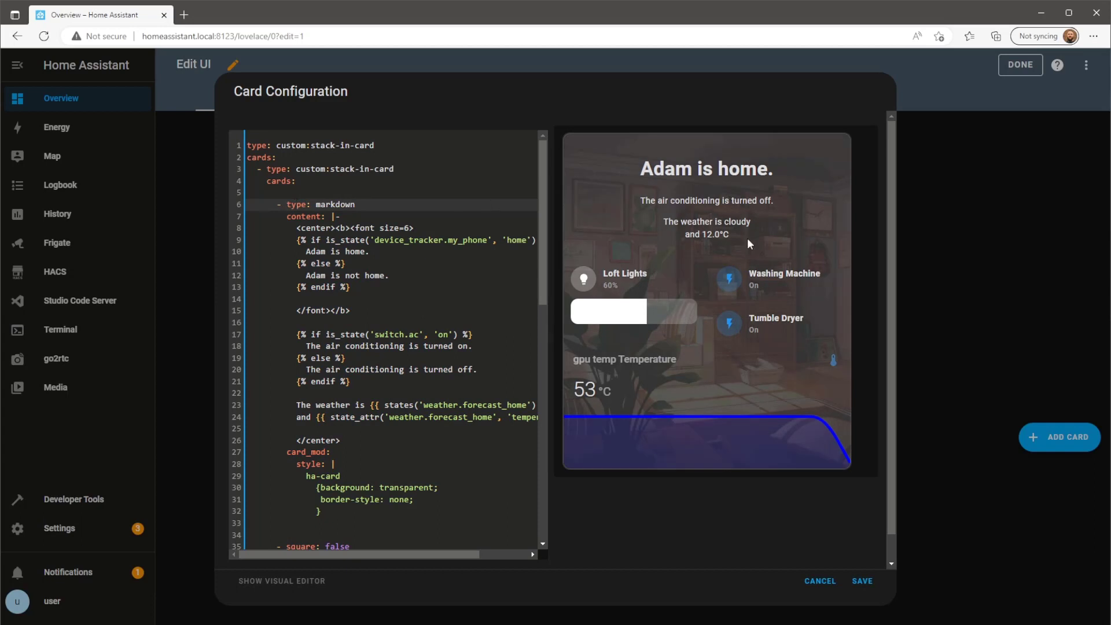
# Save the updated Home card and finish editing the dashboard
pyautogui.click(864, 582)
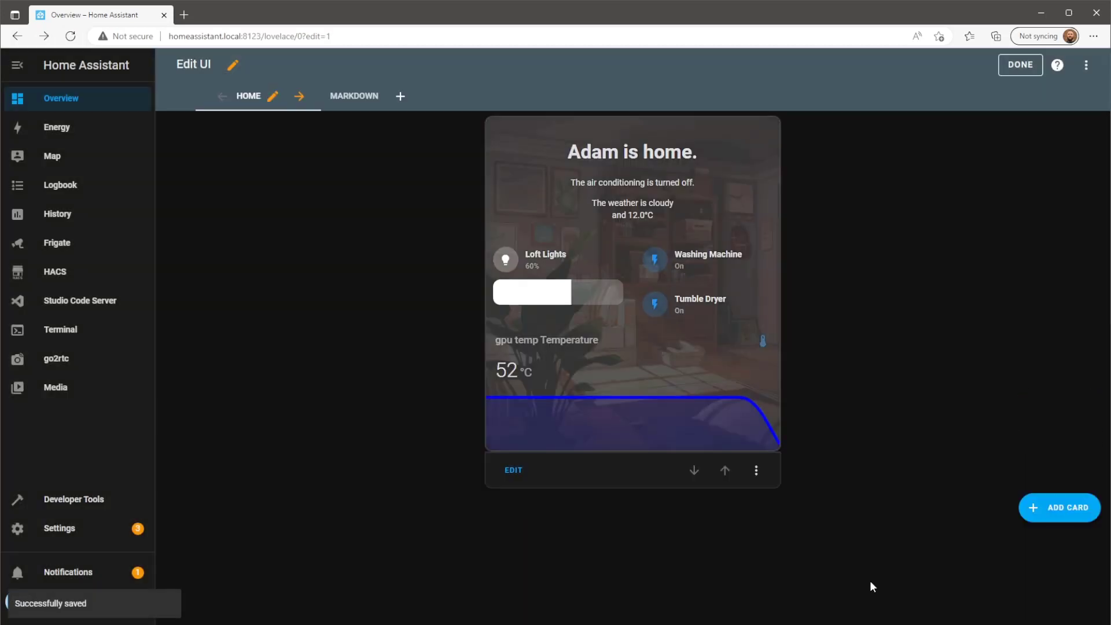
pyautogui.click(1019, 68)
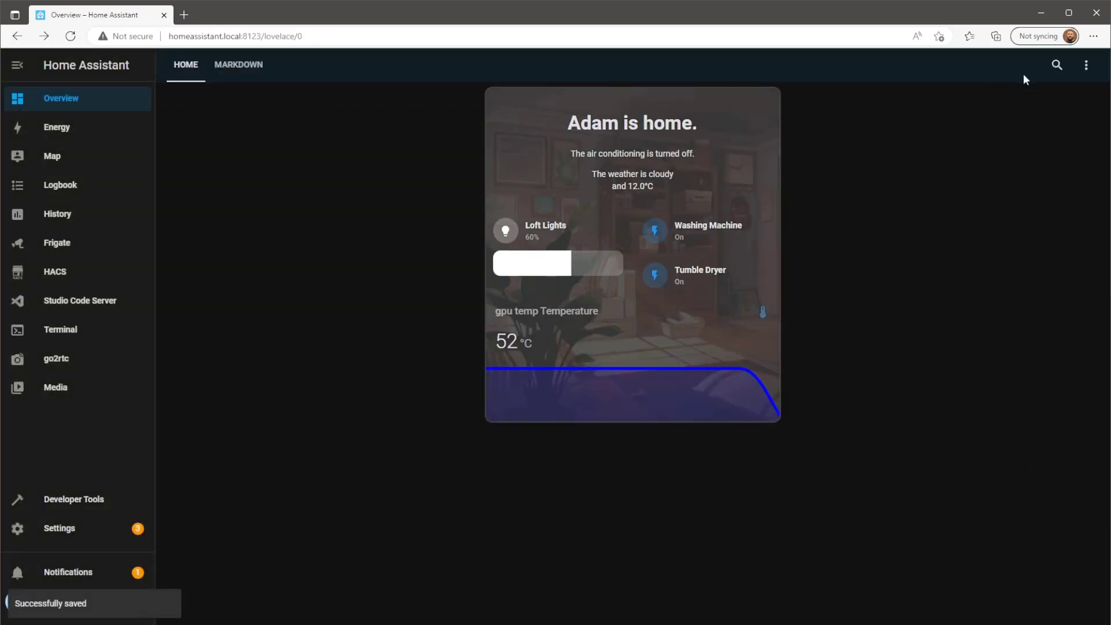